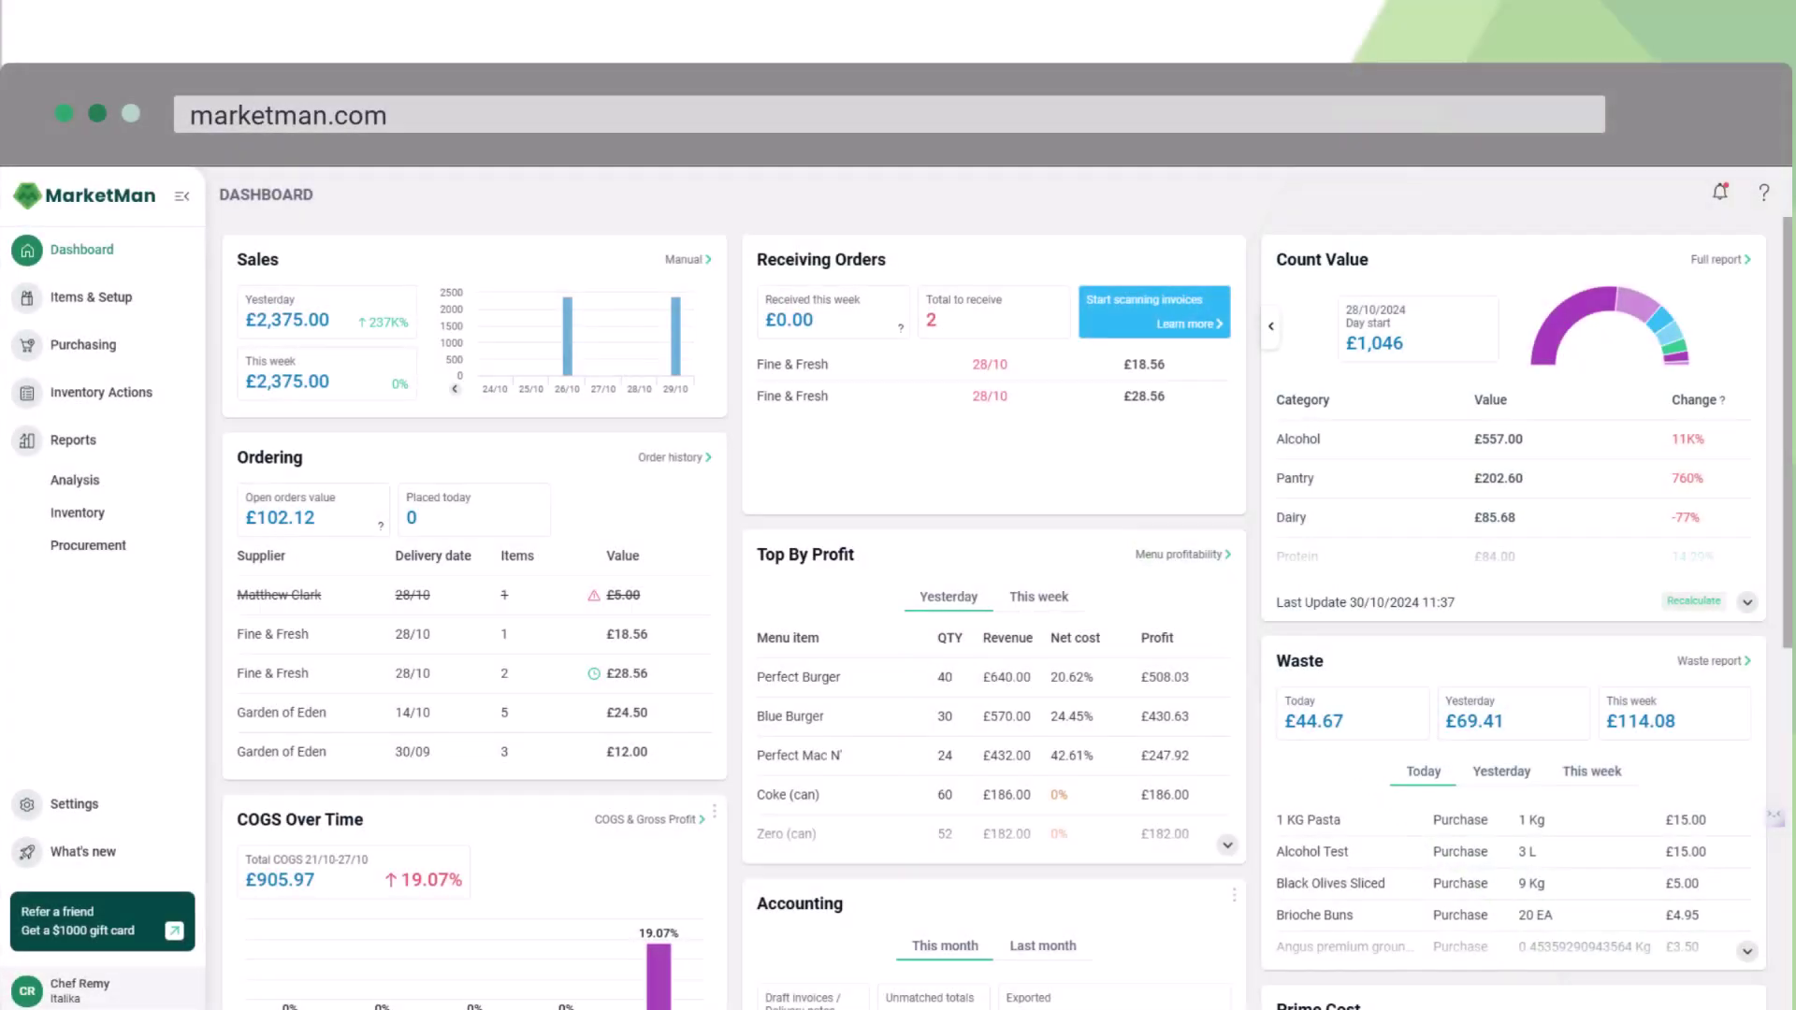
- Search the Sub-recipes / Preparations list for 'tac' to find Taco Seasoning
left_click(92, 299)
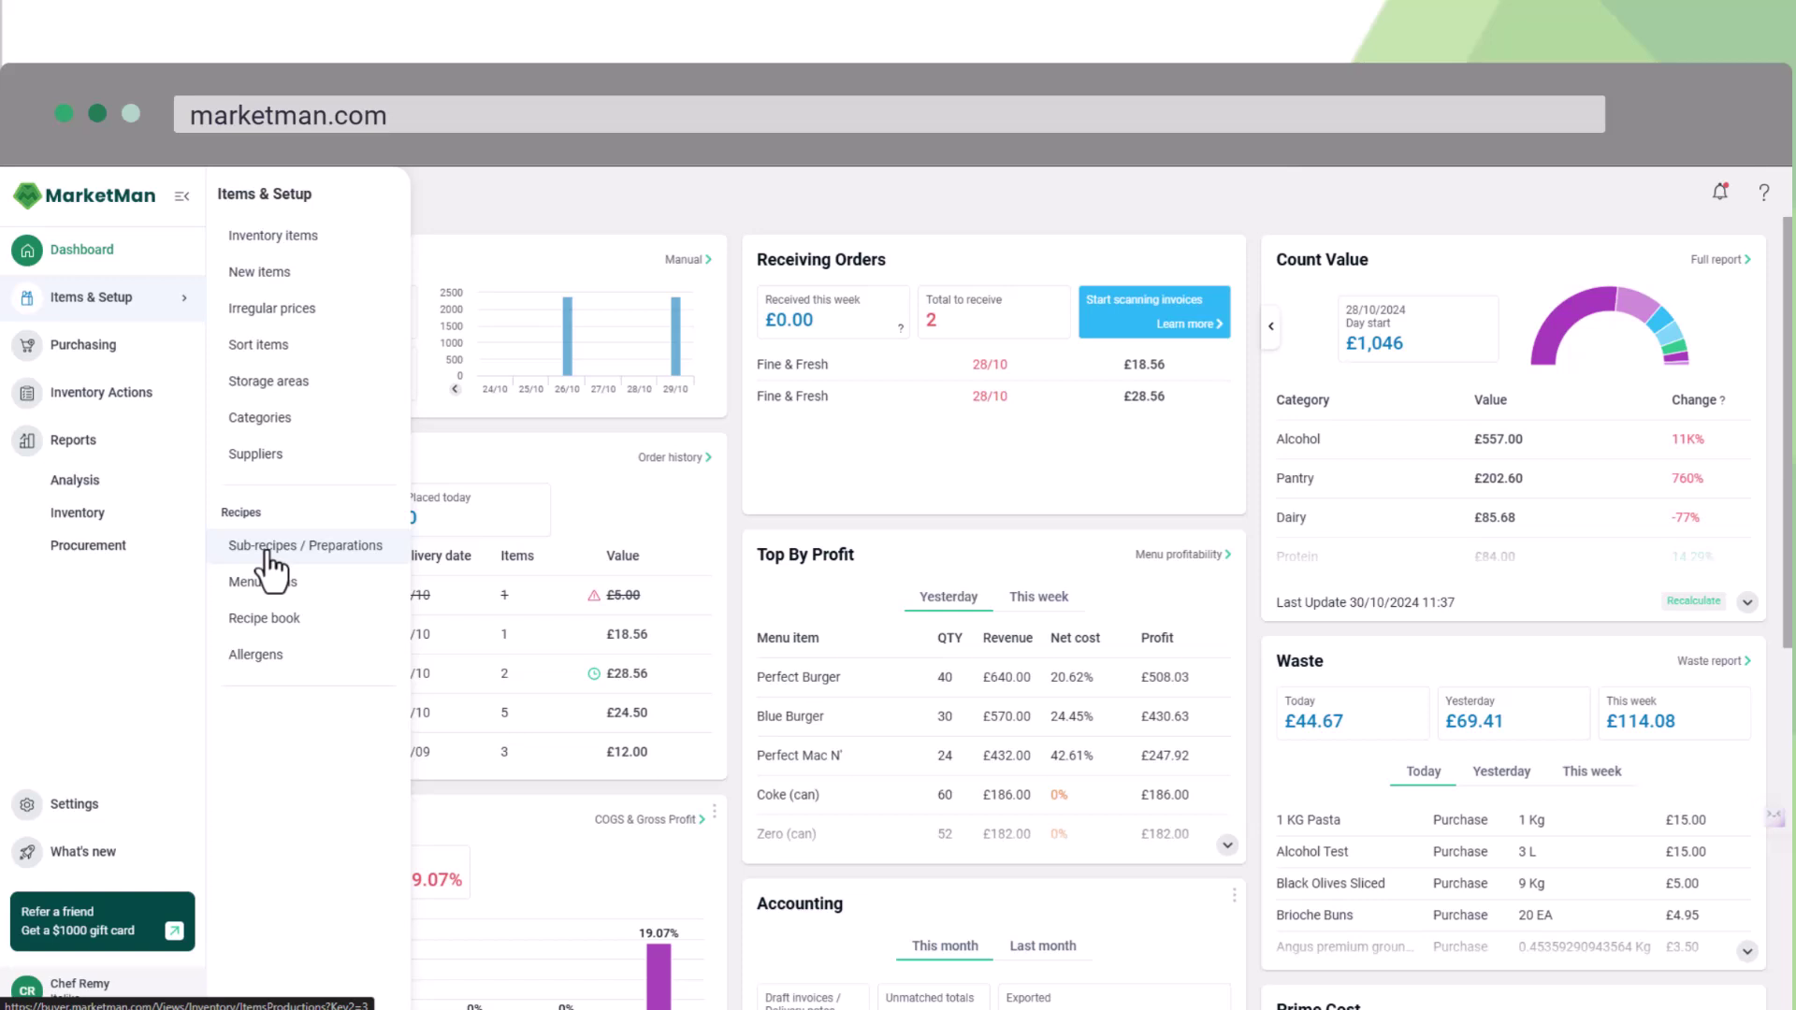
left_click(270, 547)
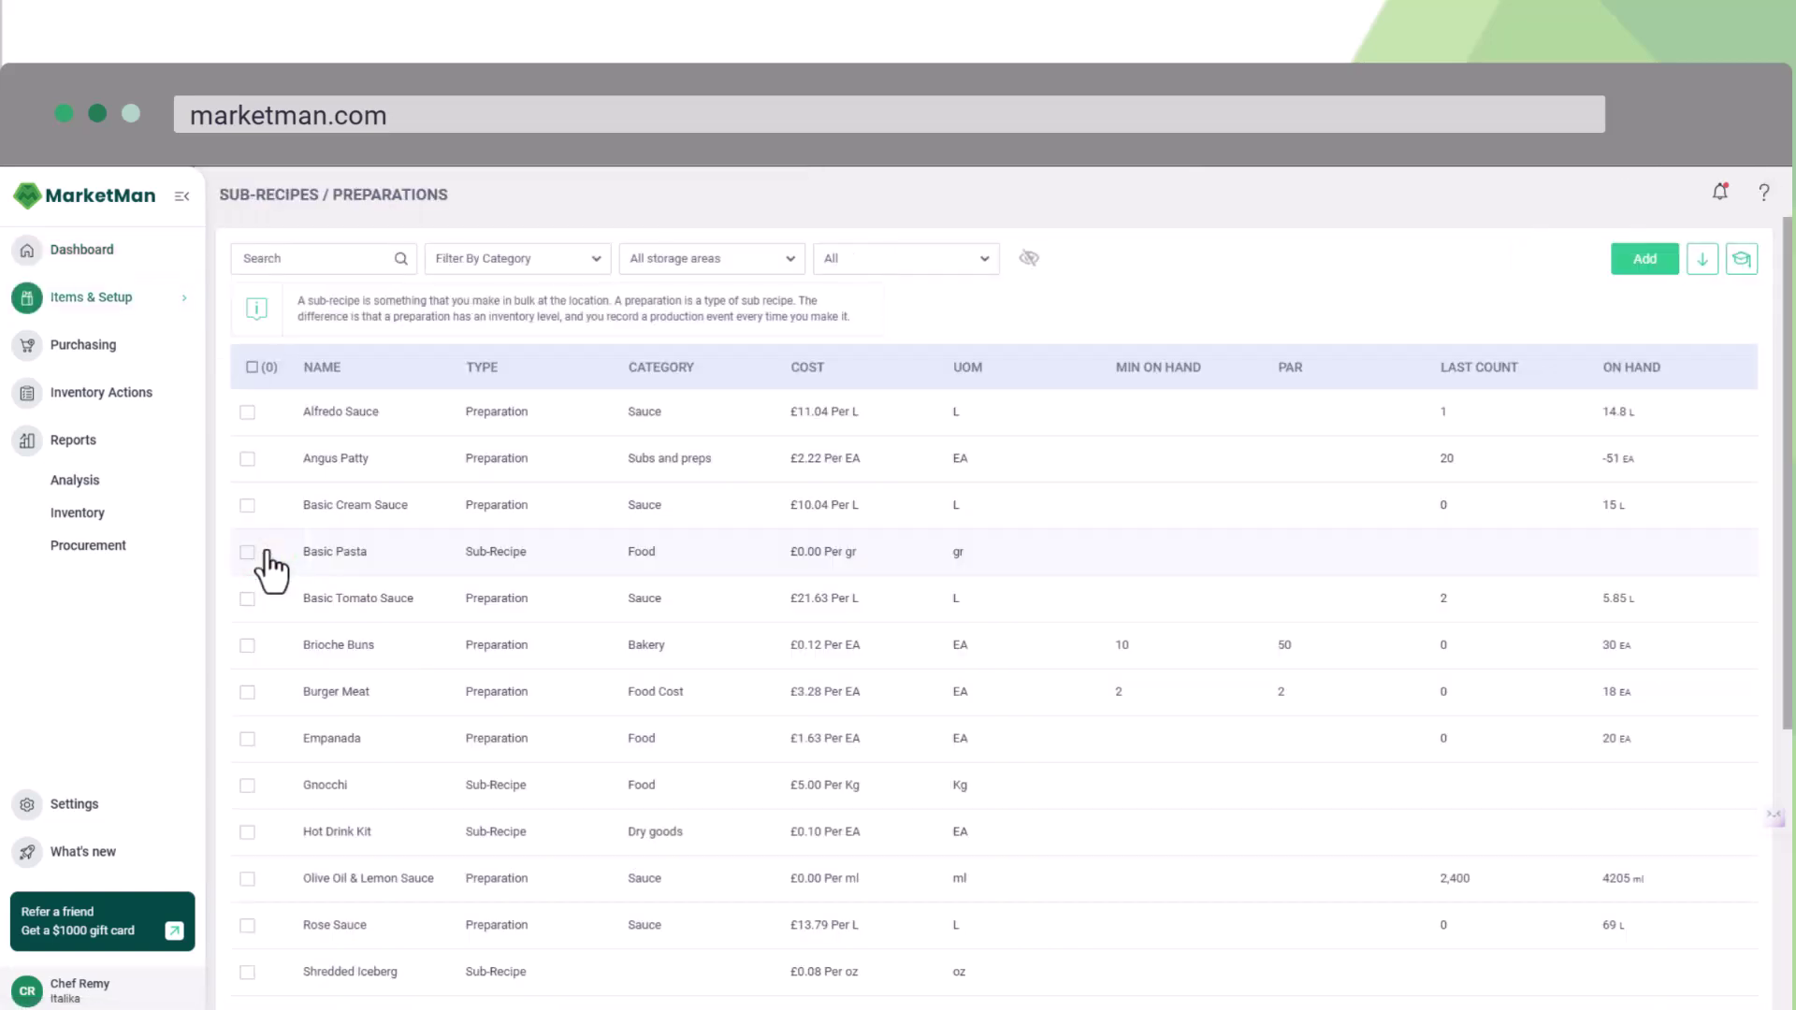
left_click(295, 258)
type("tac")
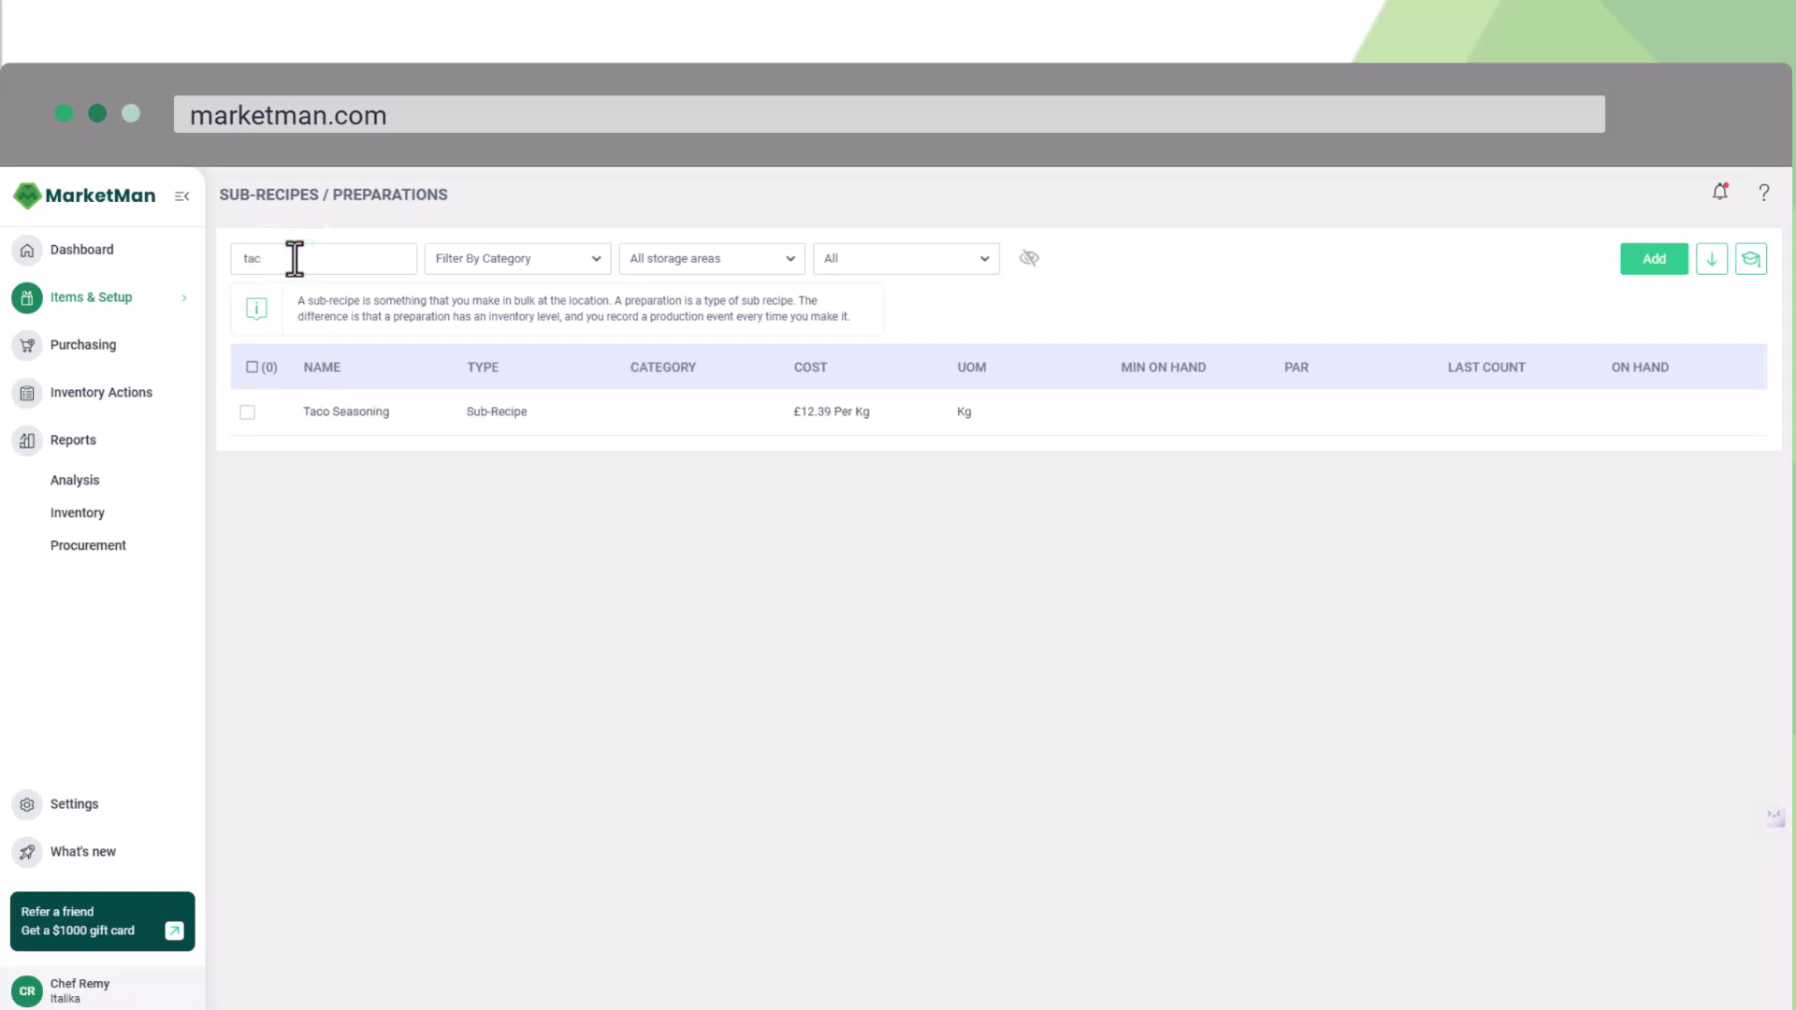
- Open Taco Seasoning and add Paprika [Purchase] as a new ingredient
left_click(330, 414)
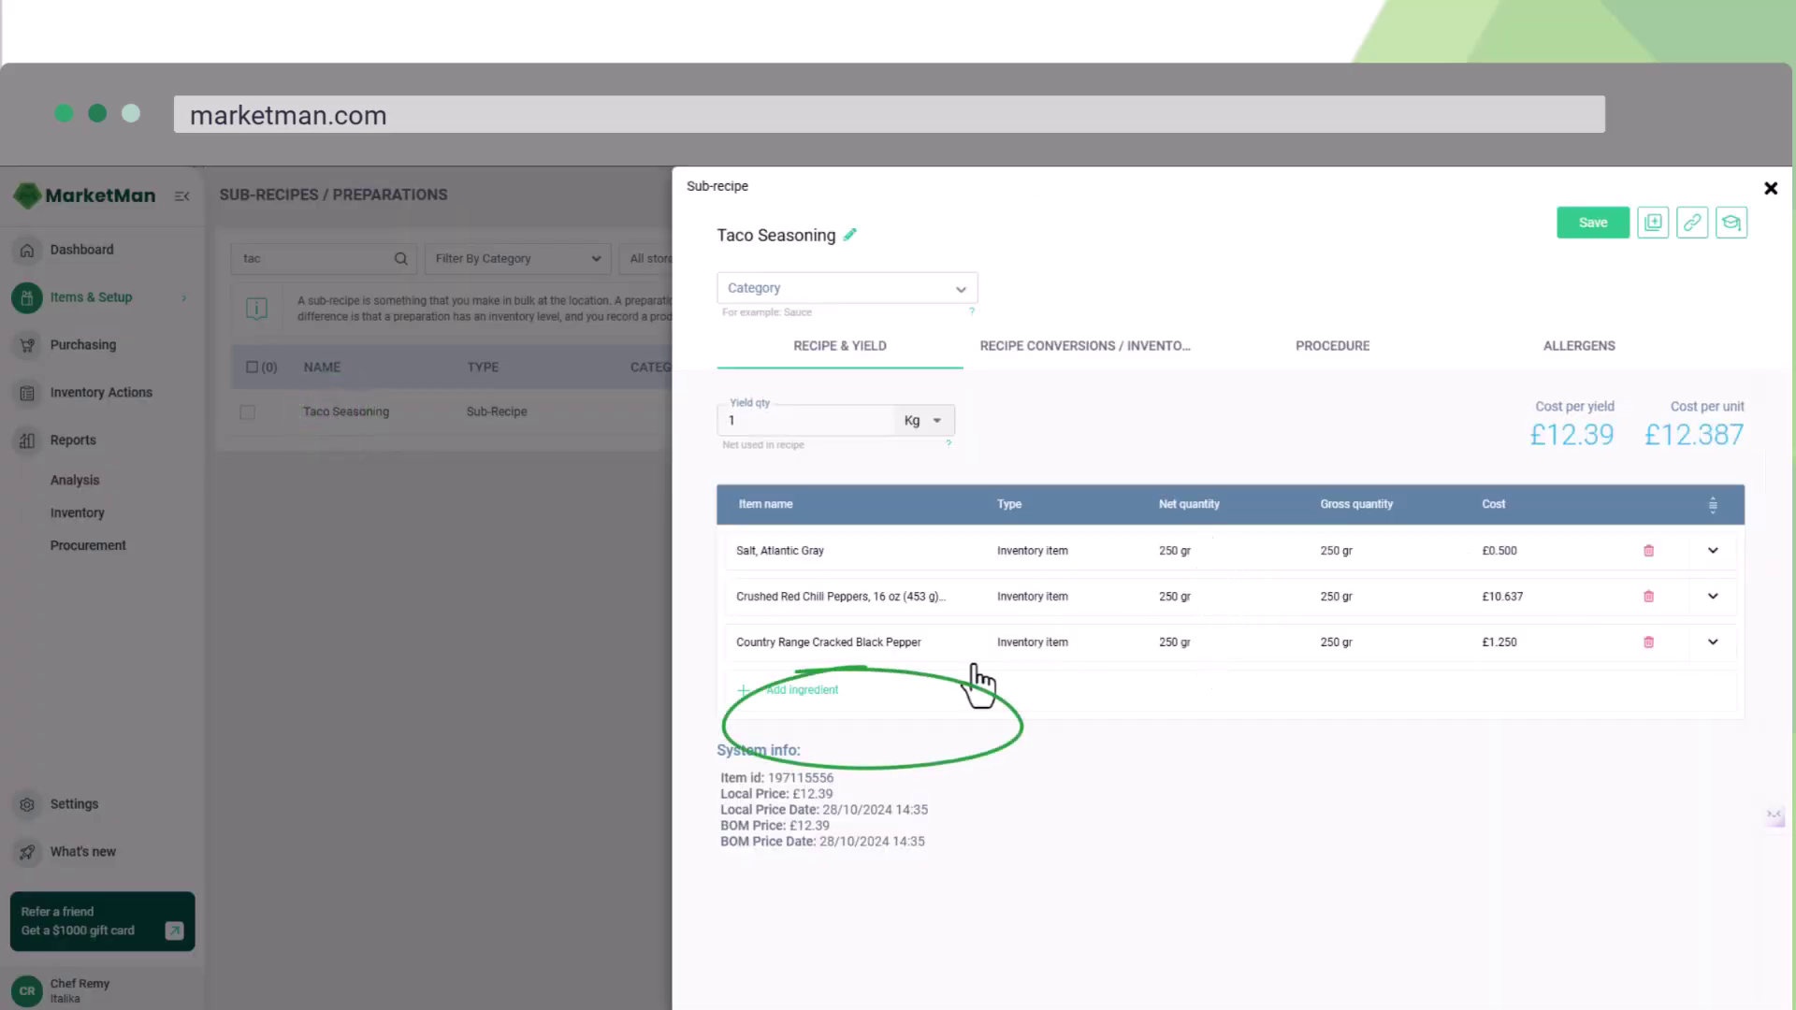
left_click(802, 690)
type("pap")
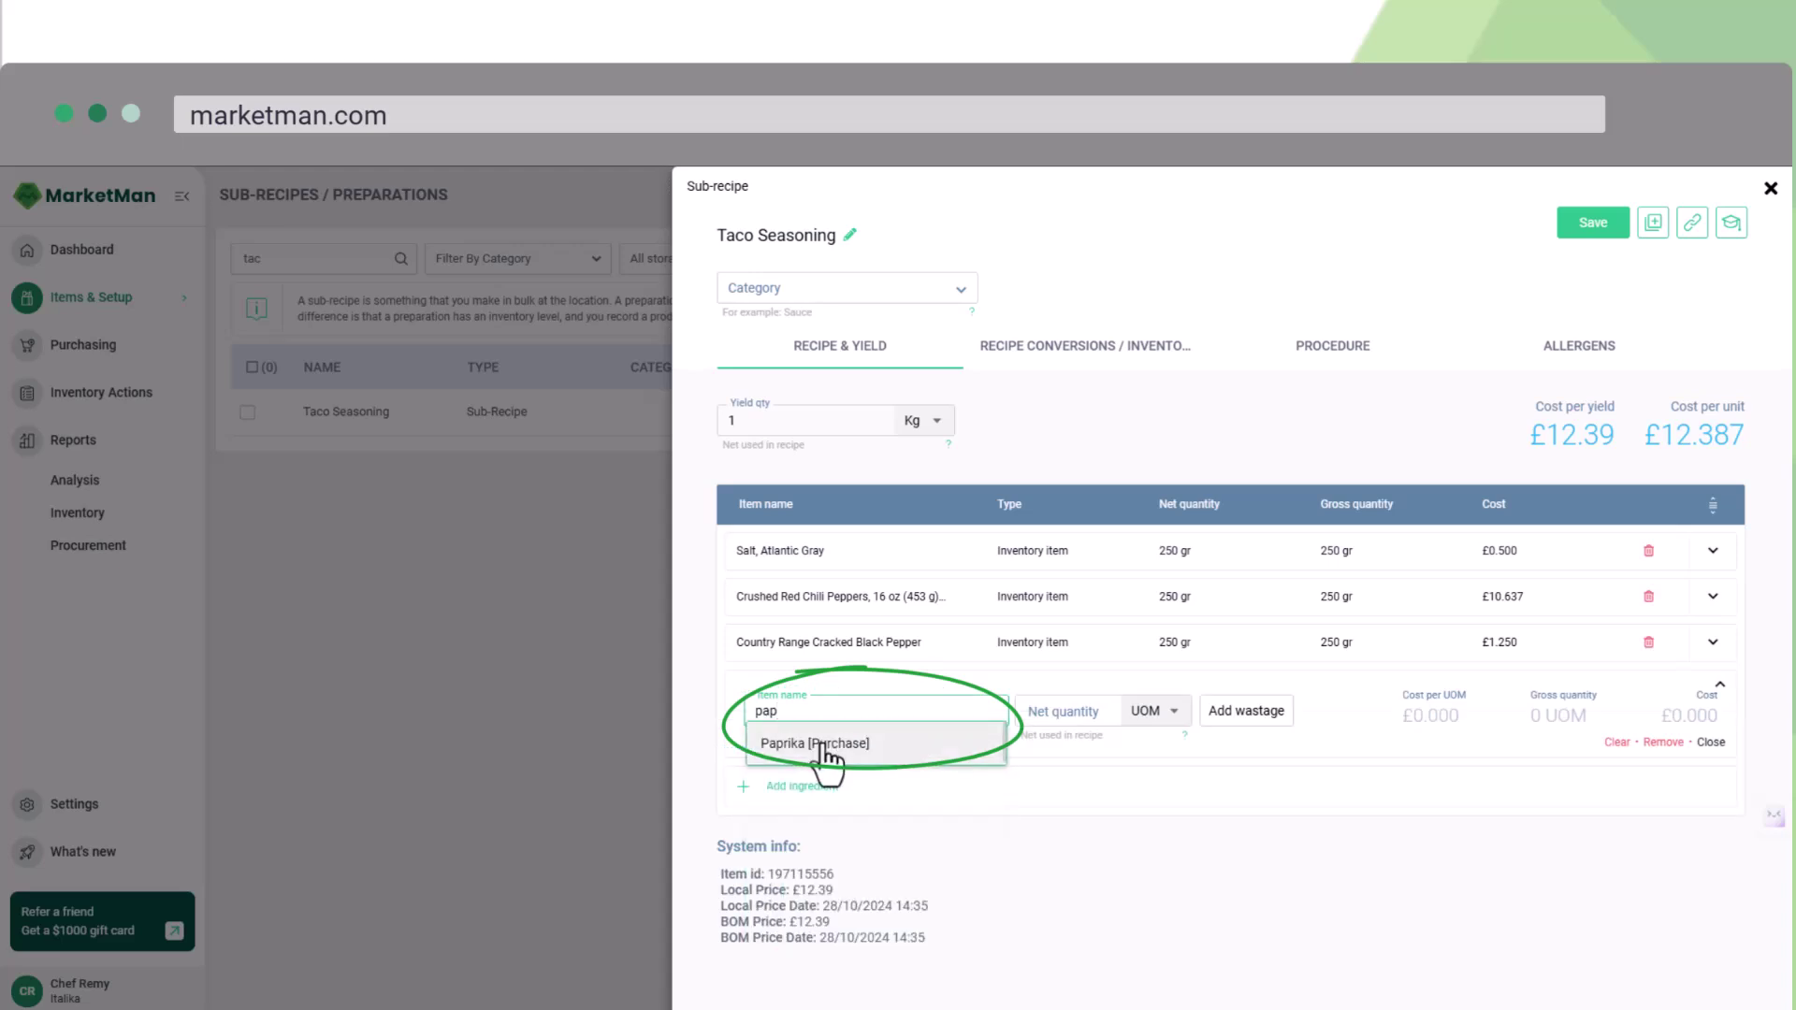
left_click(823, 746)
- Set Paprika's net quantity to 250 gr and view the Recipe Conversions / Inventory settings
left_click(1047, 713)
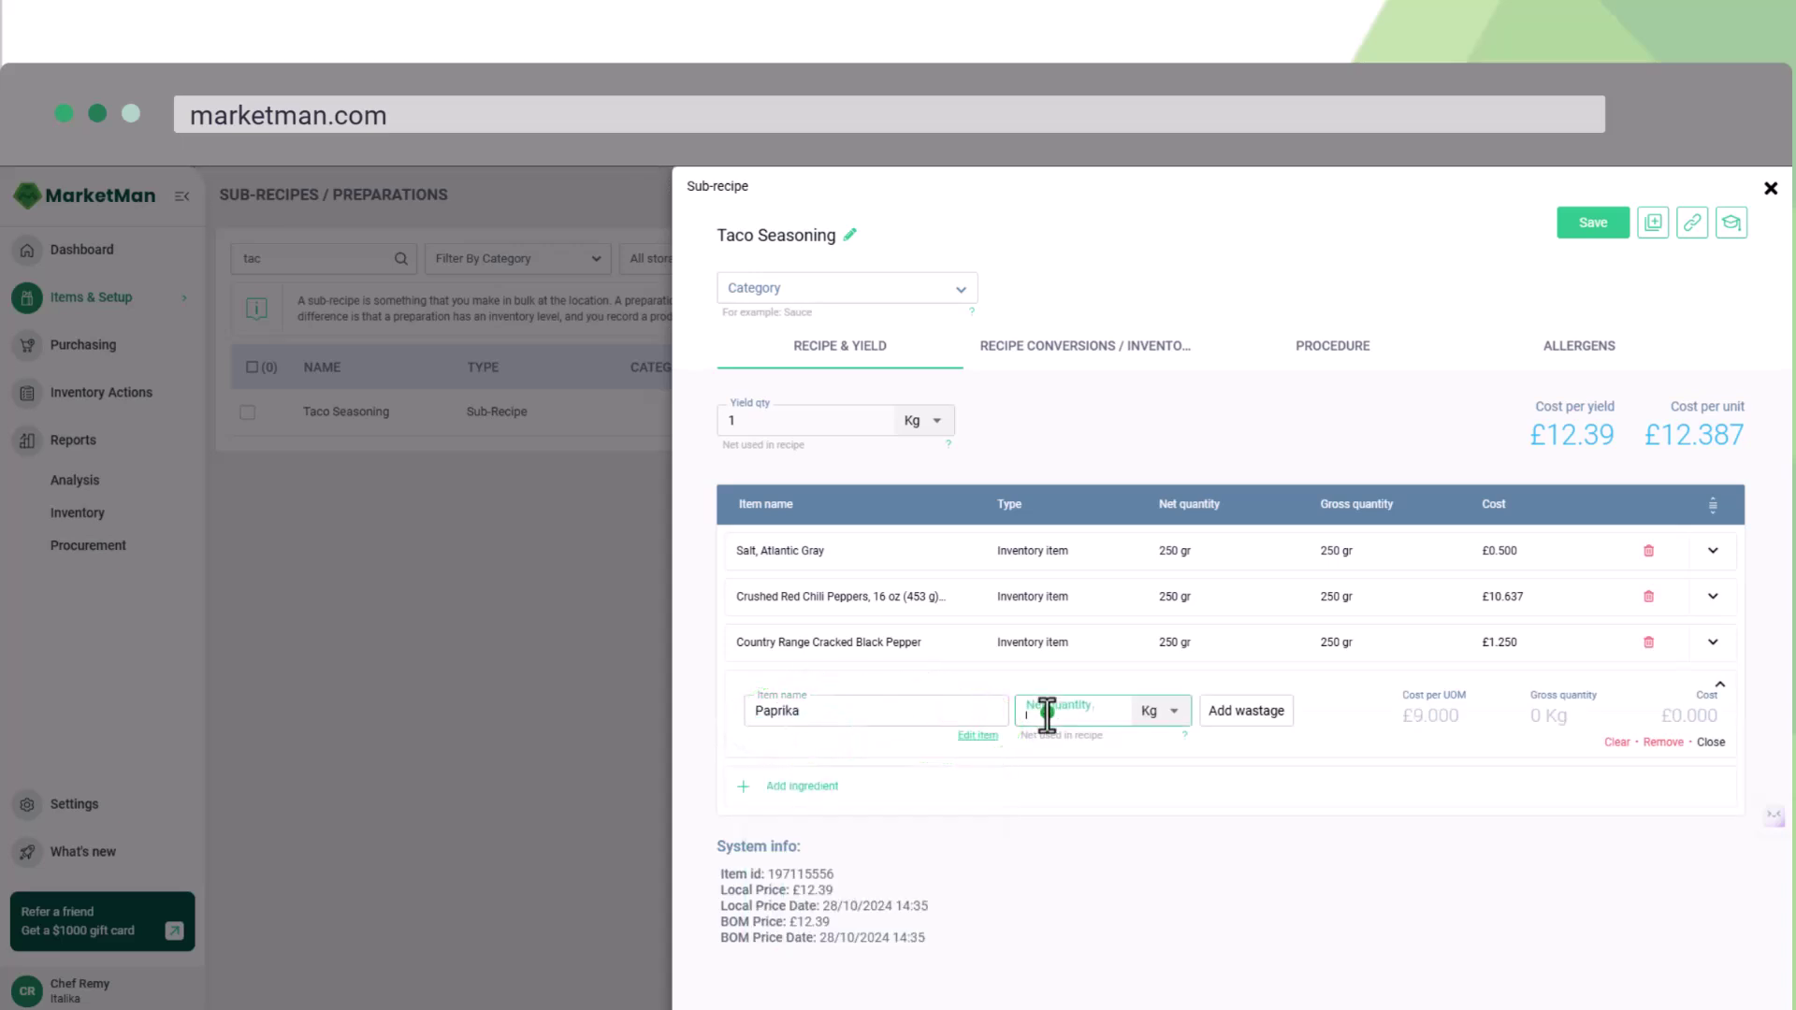
left_click(1162, 713)
left_click(1159, 675)
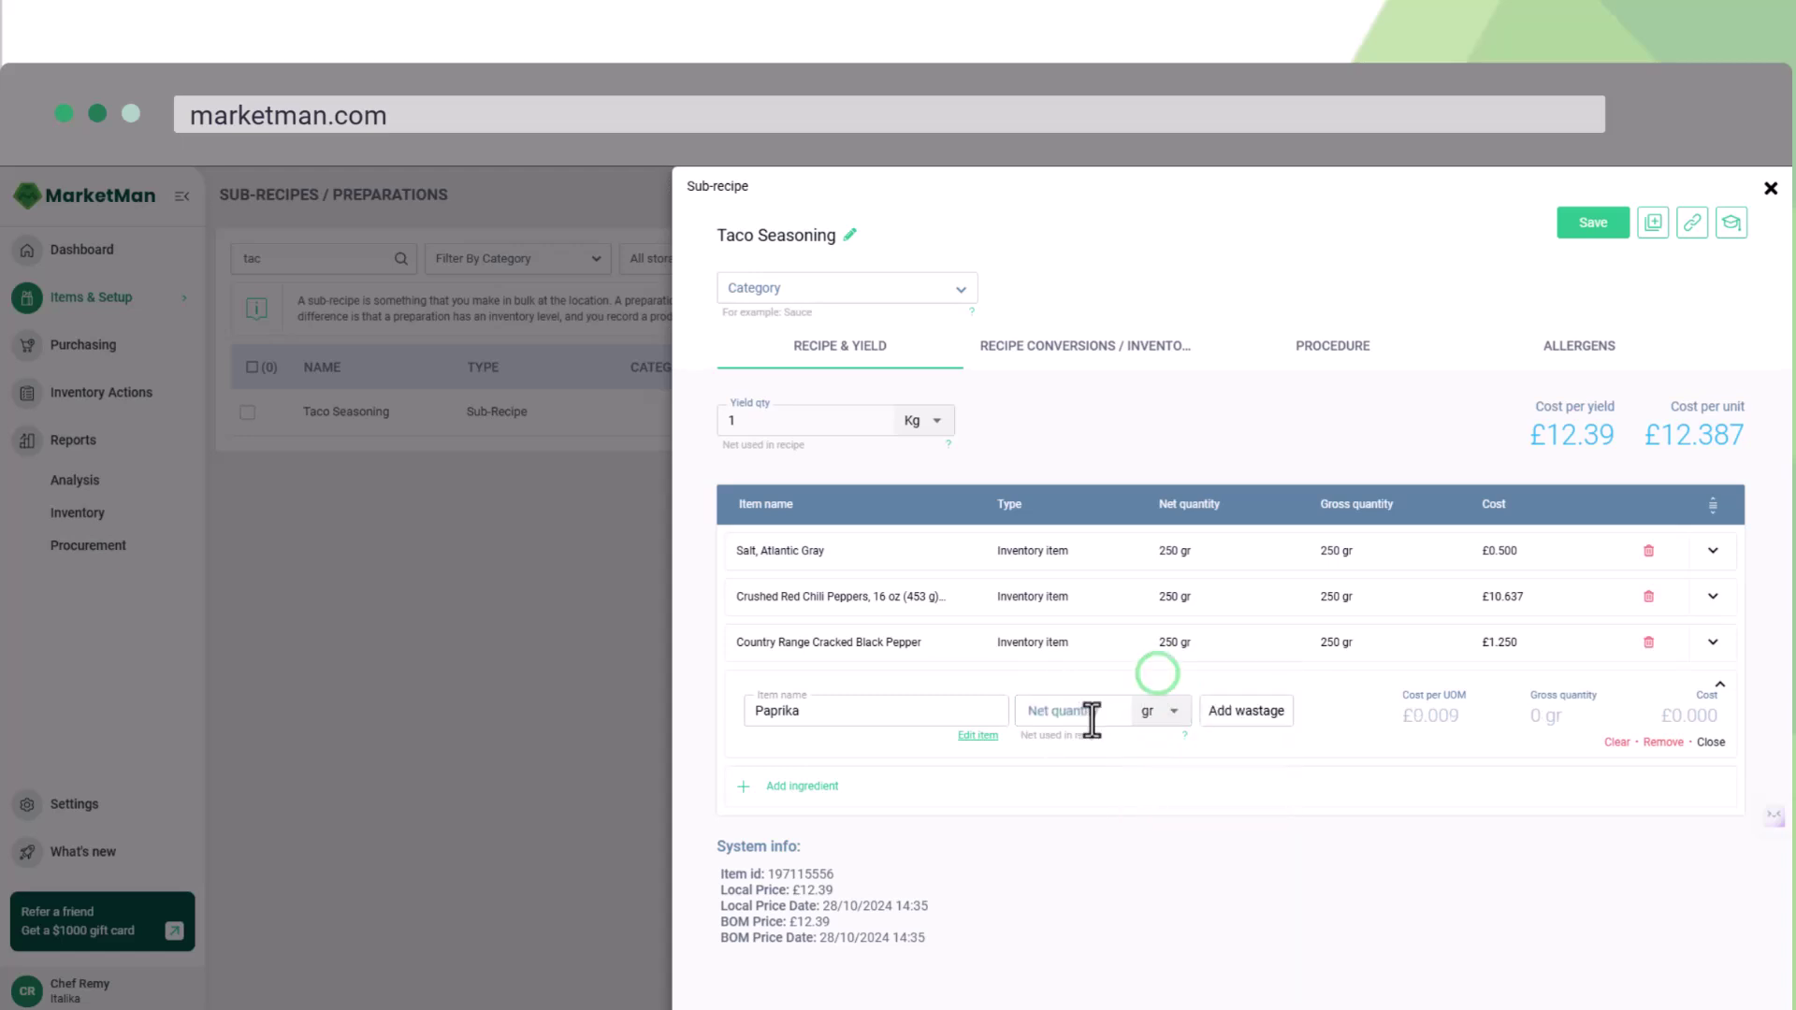
left_click(1091, 721)
type("250")
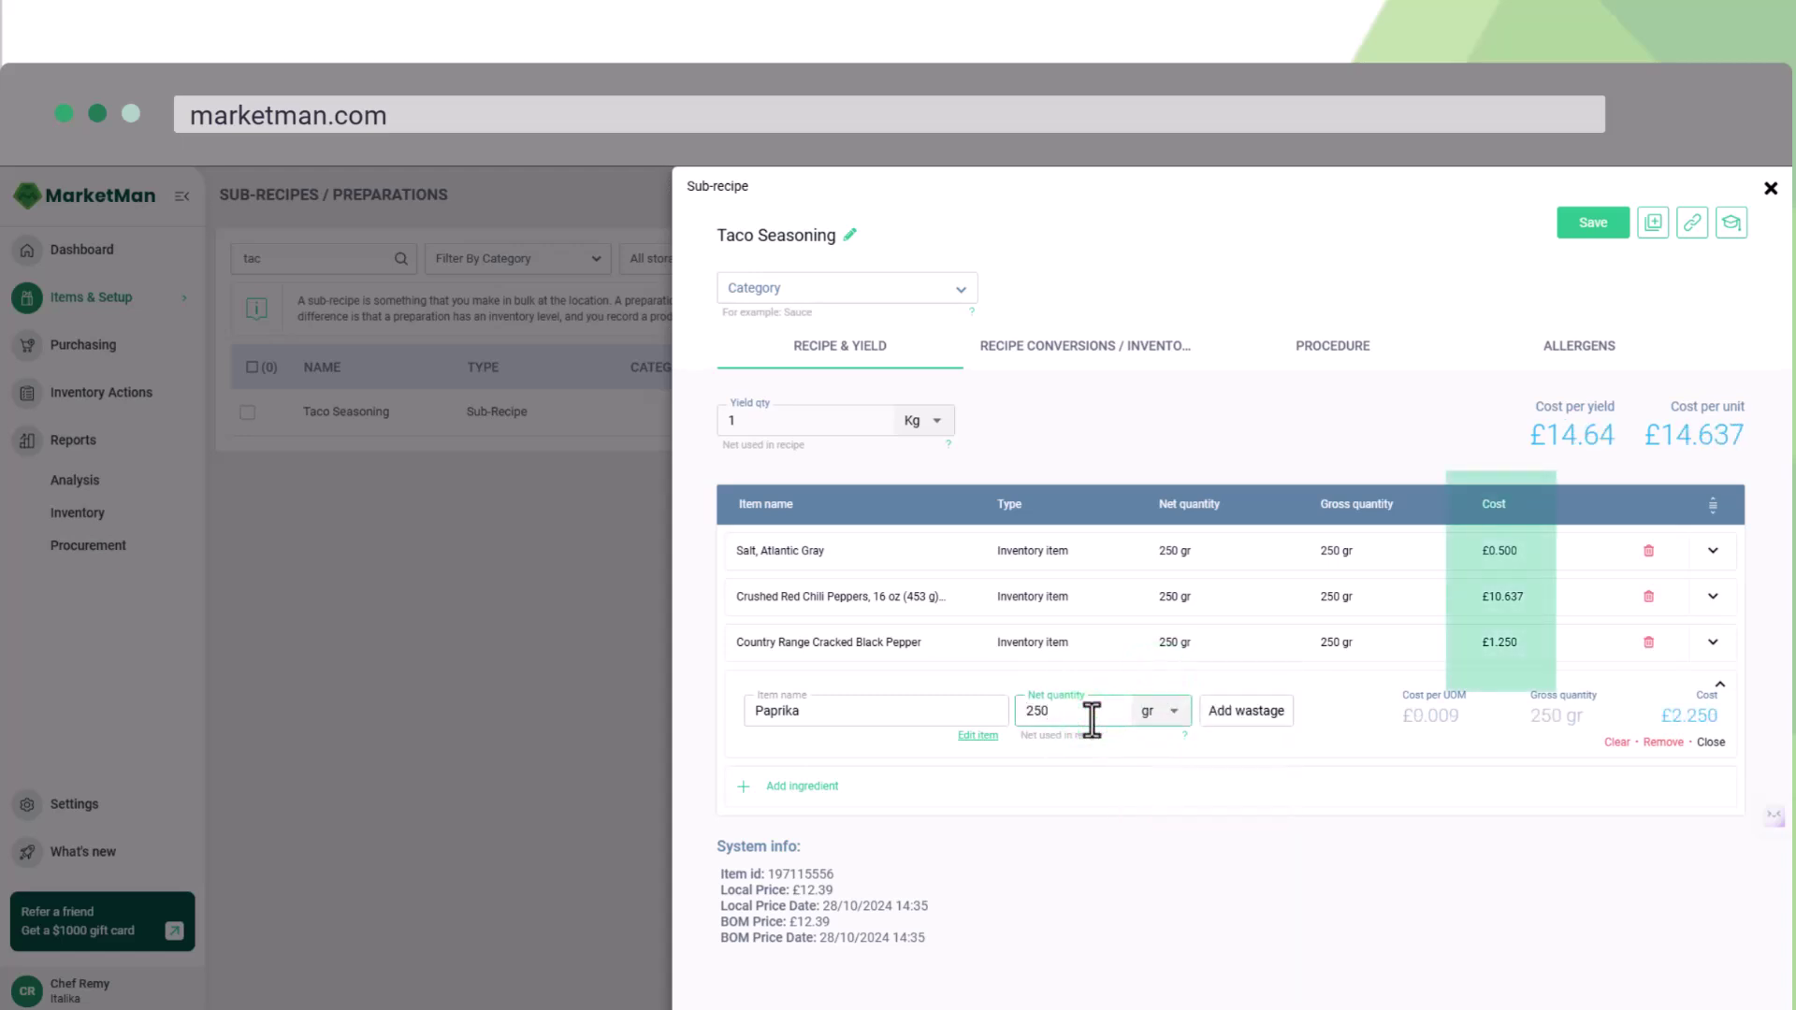
left_click(1197, 838)
left_click(1112, 345)
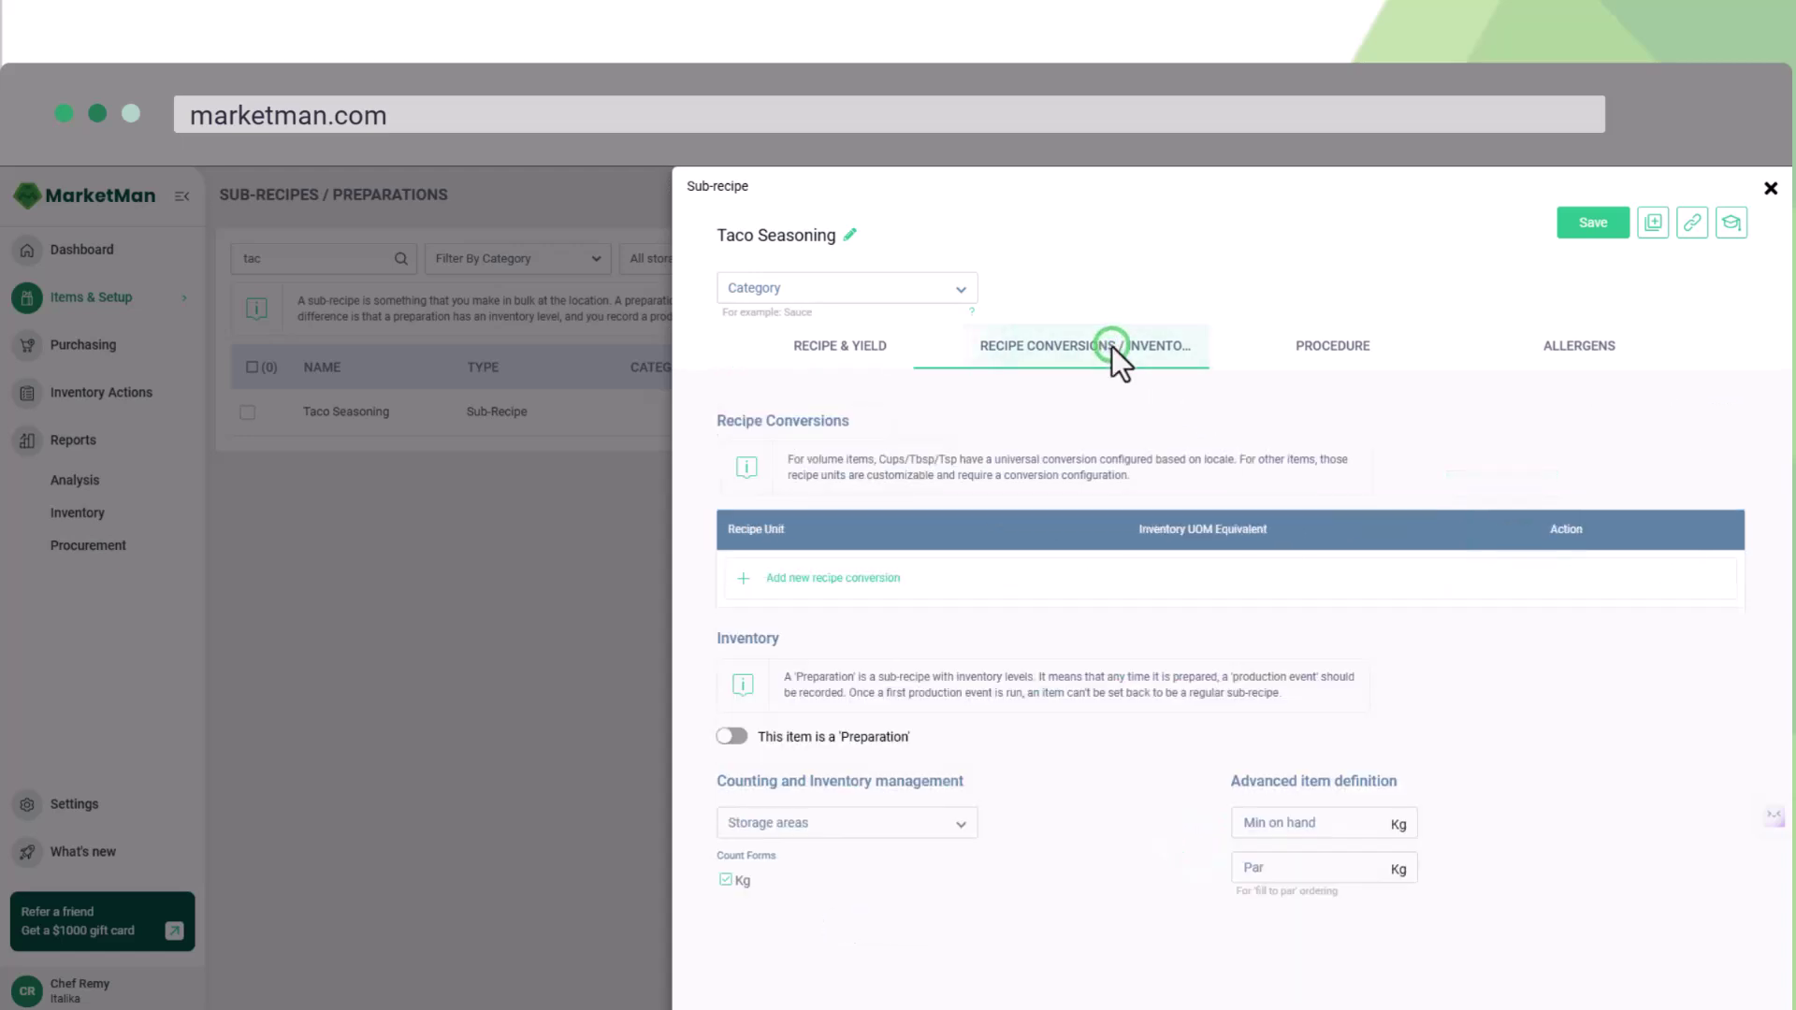
- Tick Freezer as Taco Seasoning's storage area in the Storage areas dropdown
left_click(873, 830)
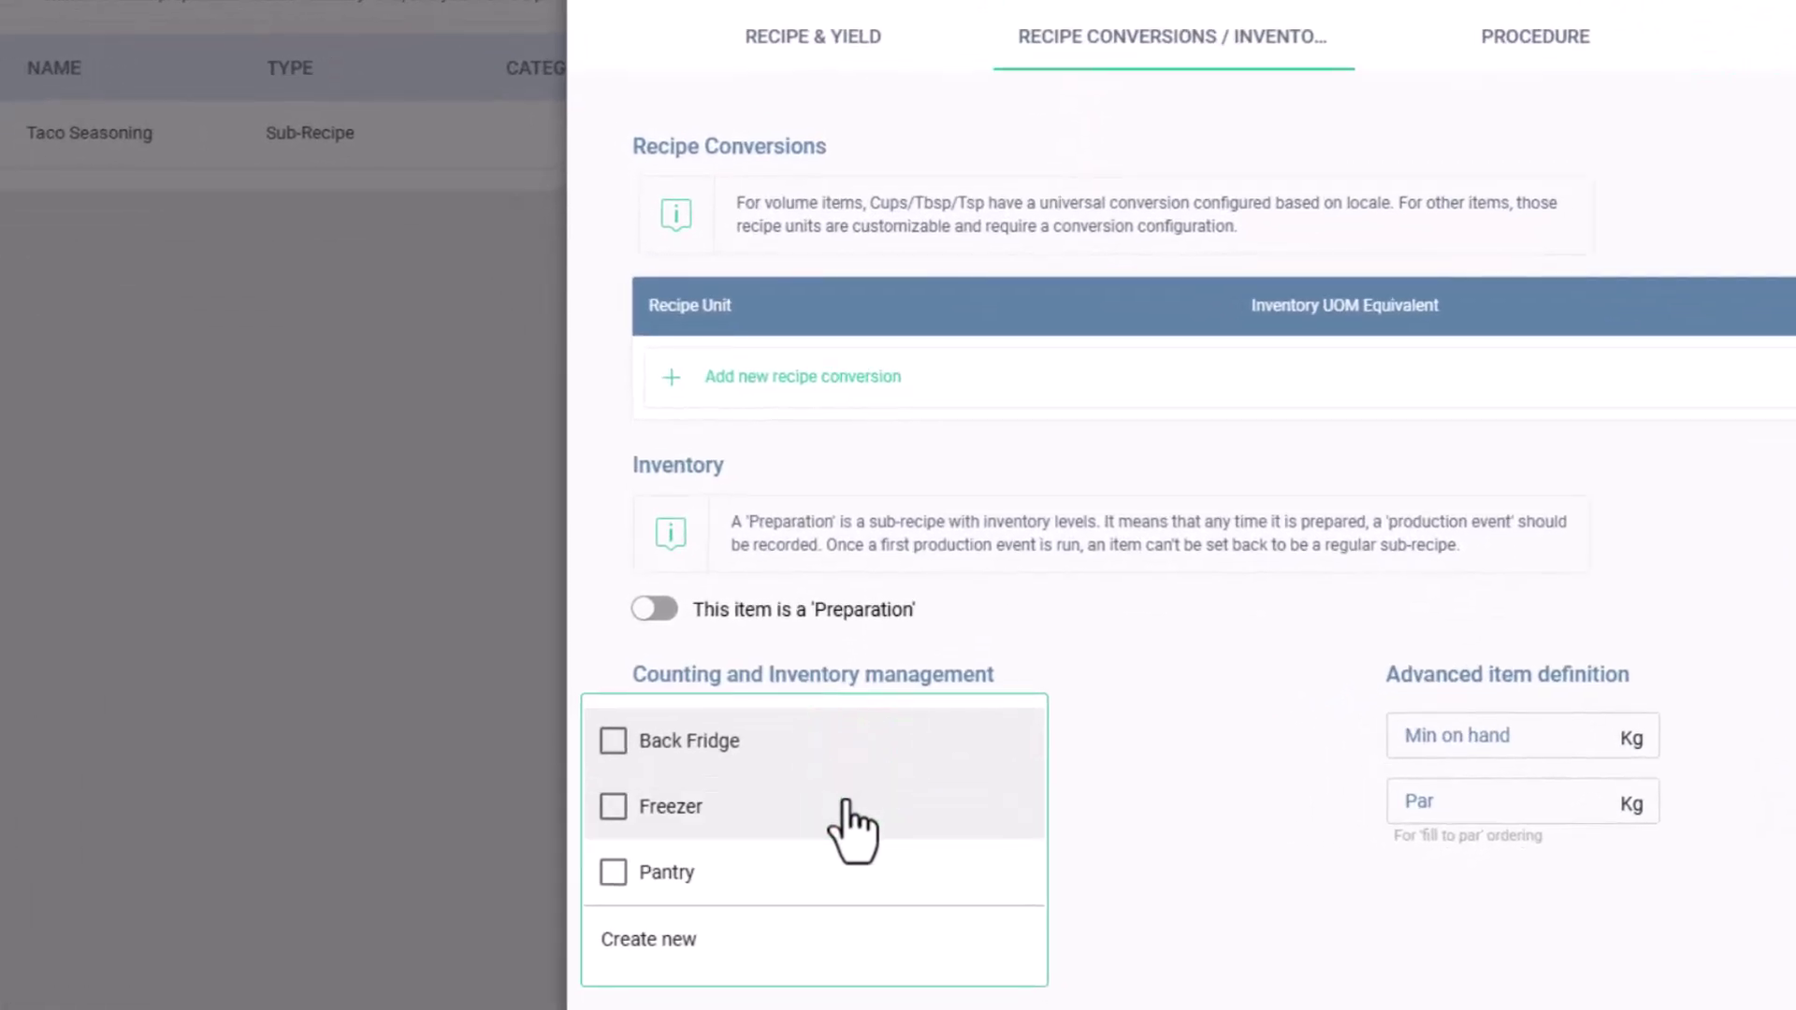
left_click(837, 806)
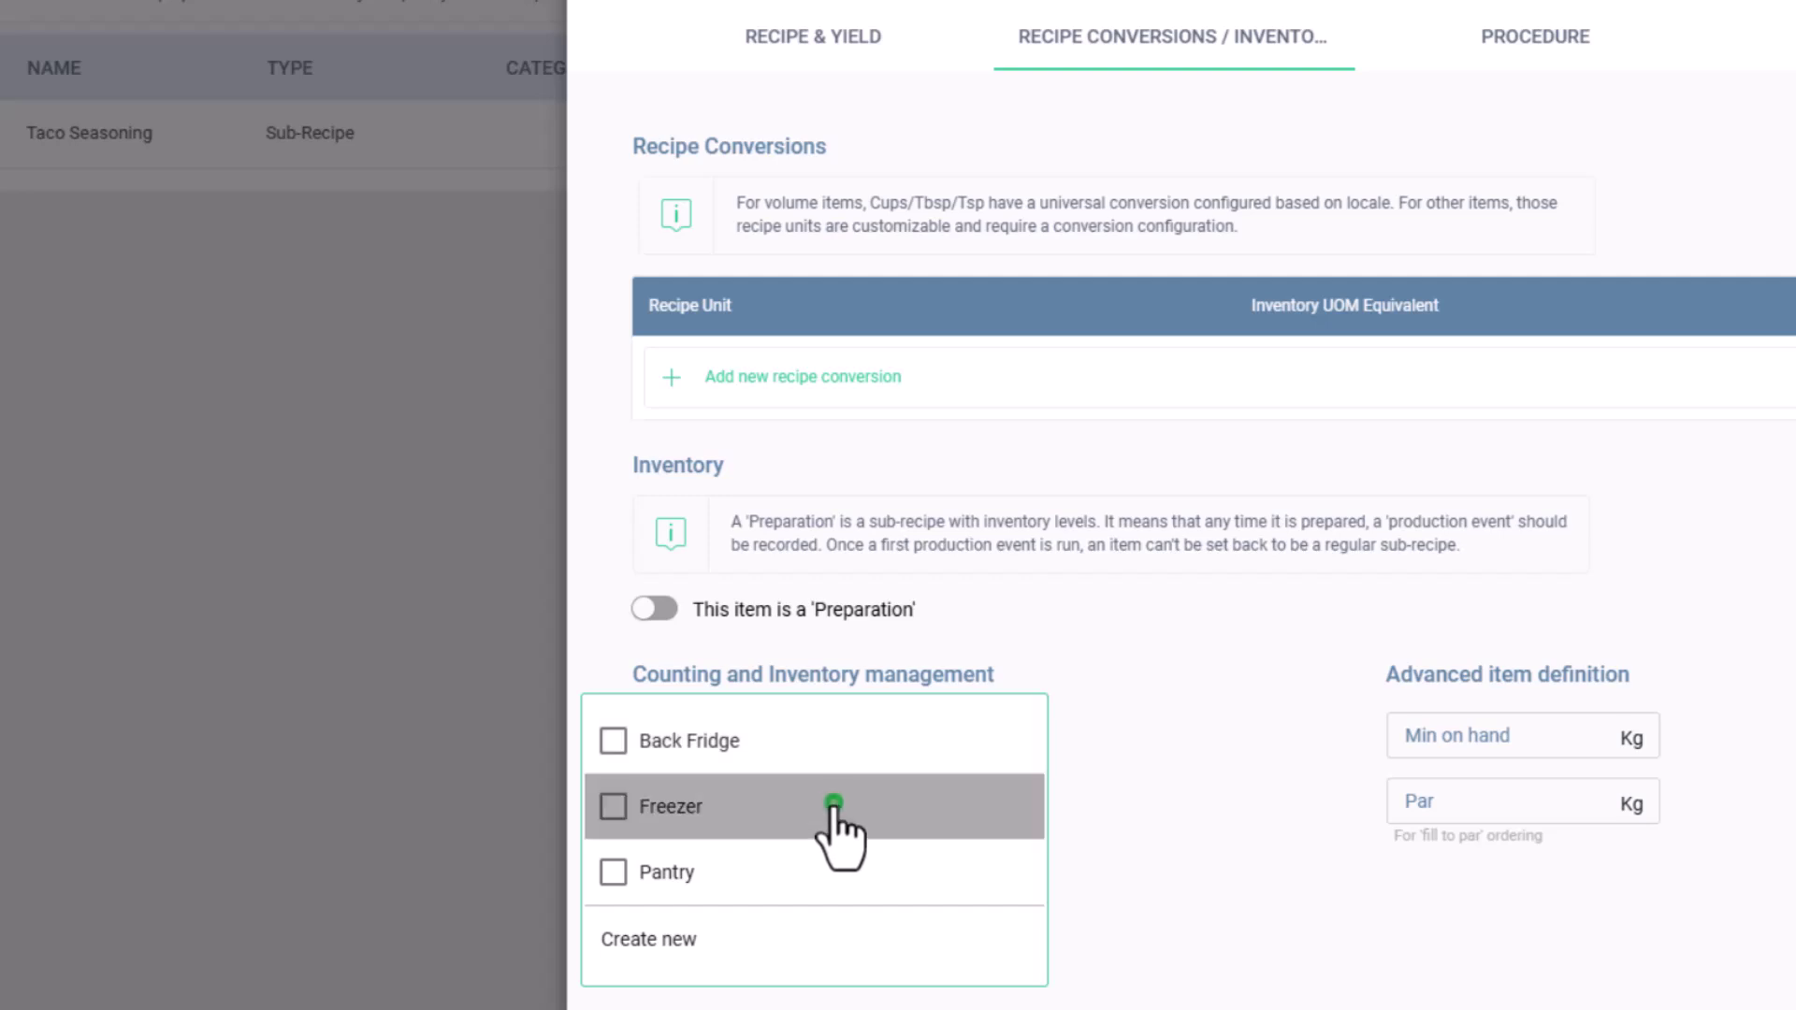
left_click(1149, 872)
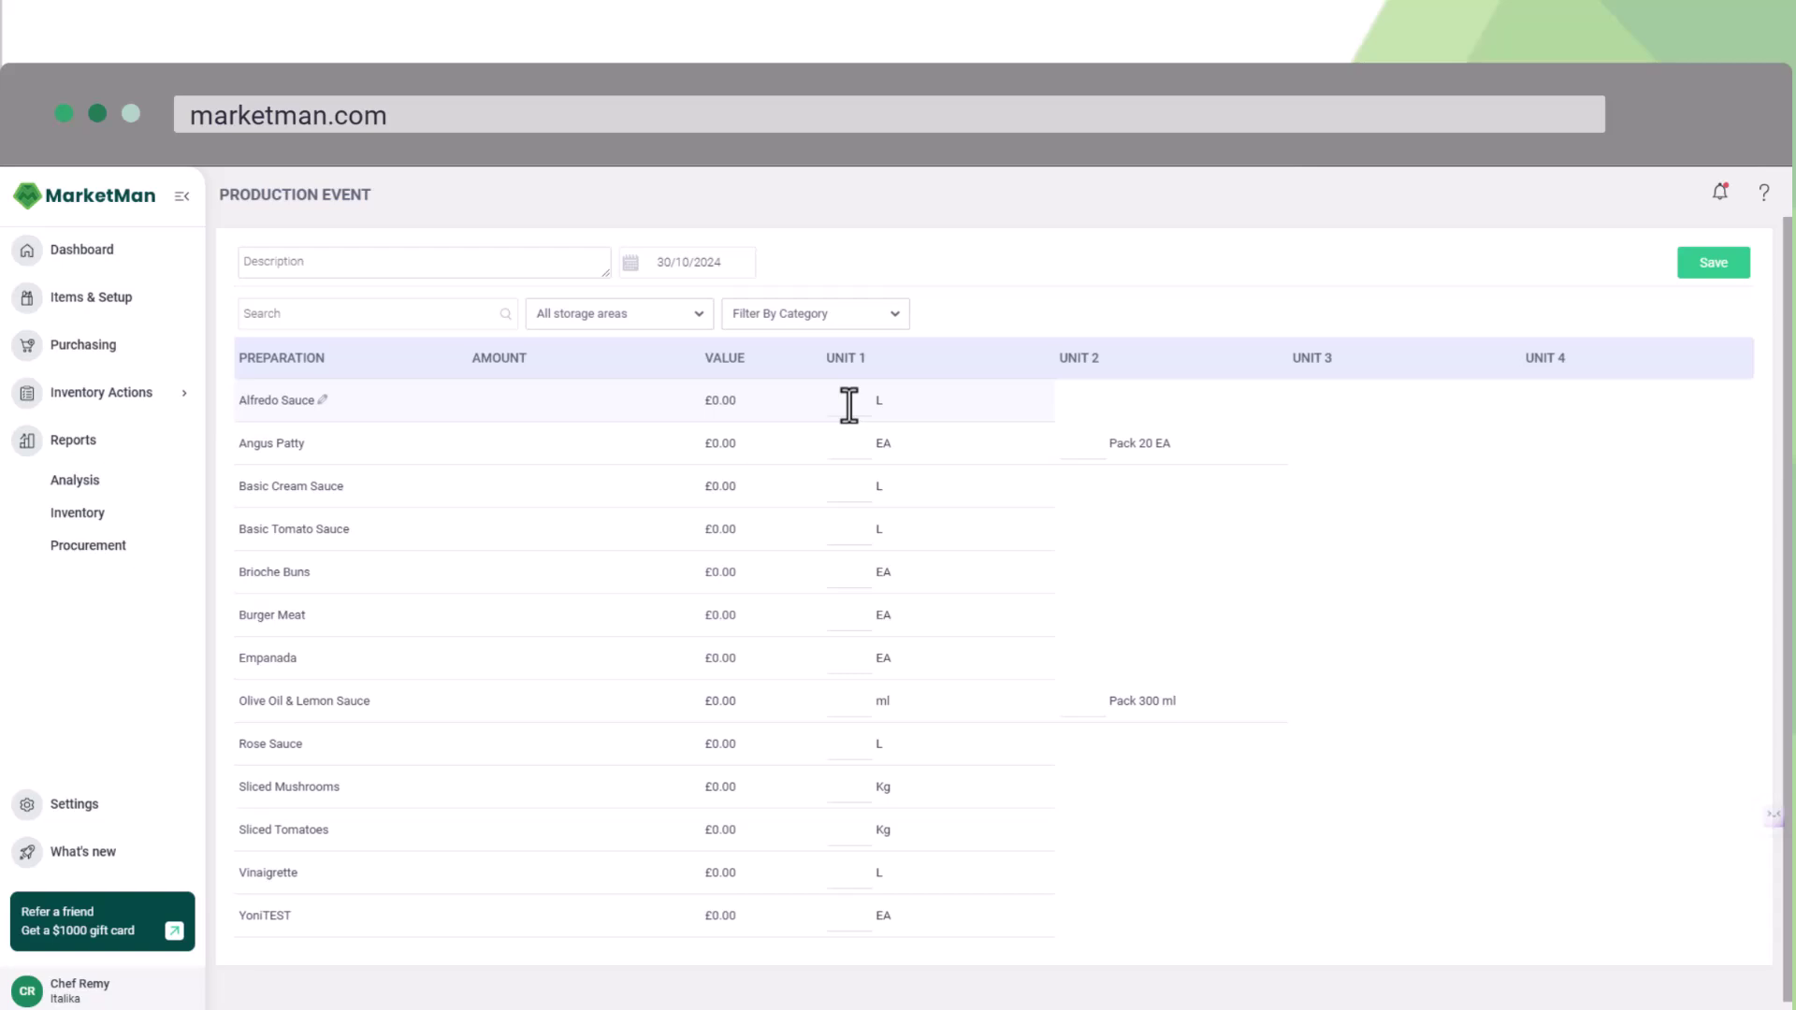
- Enter 1 L of Alfredo Sauce (£11.04) and save the production event
left_click(850, 405)
type("1")
left_click(1693, 267)
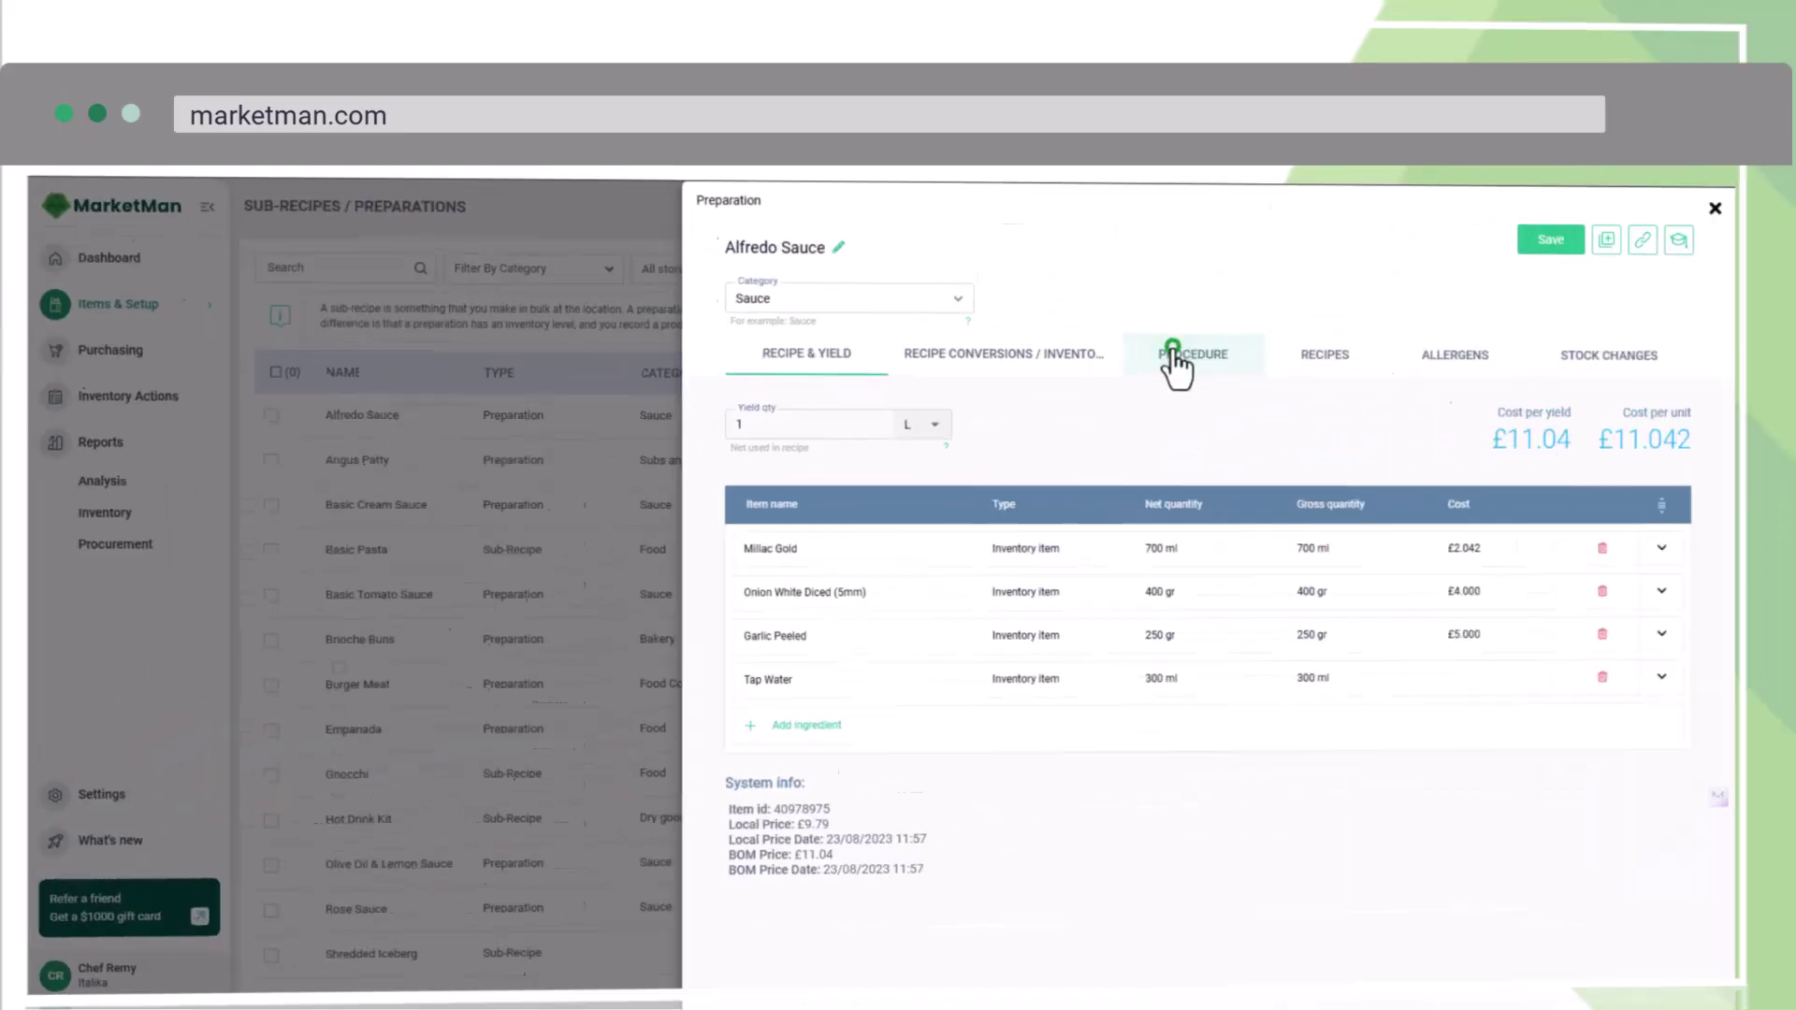
- Review the Alfredo Sauce procedure, then close it to return to the Sub-recipes list
left_click(1181, 348)
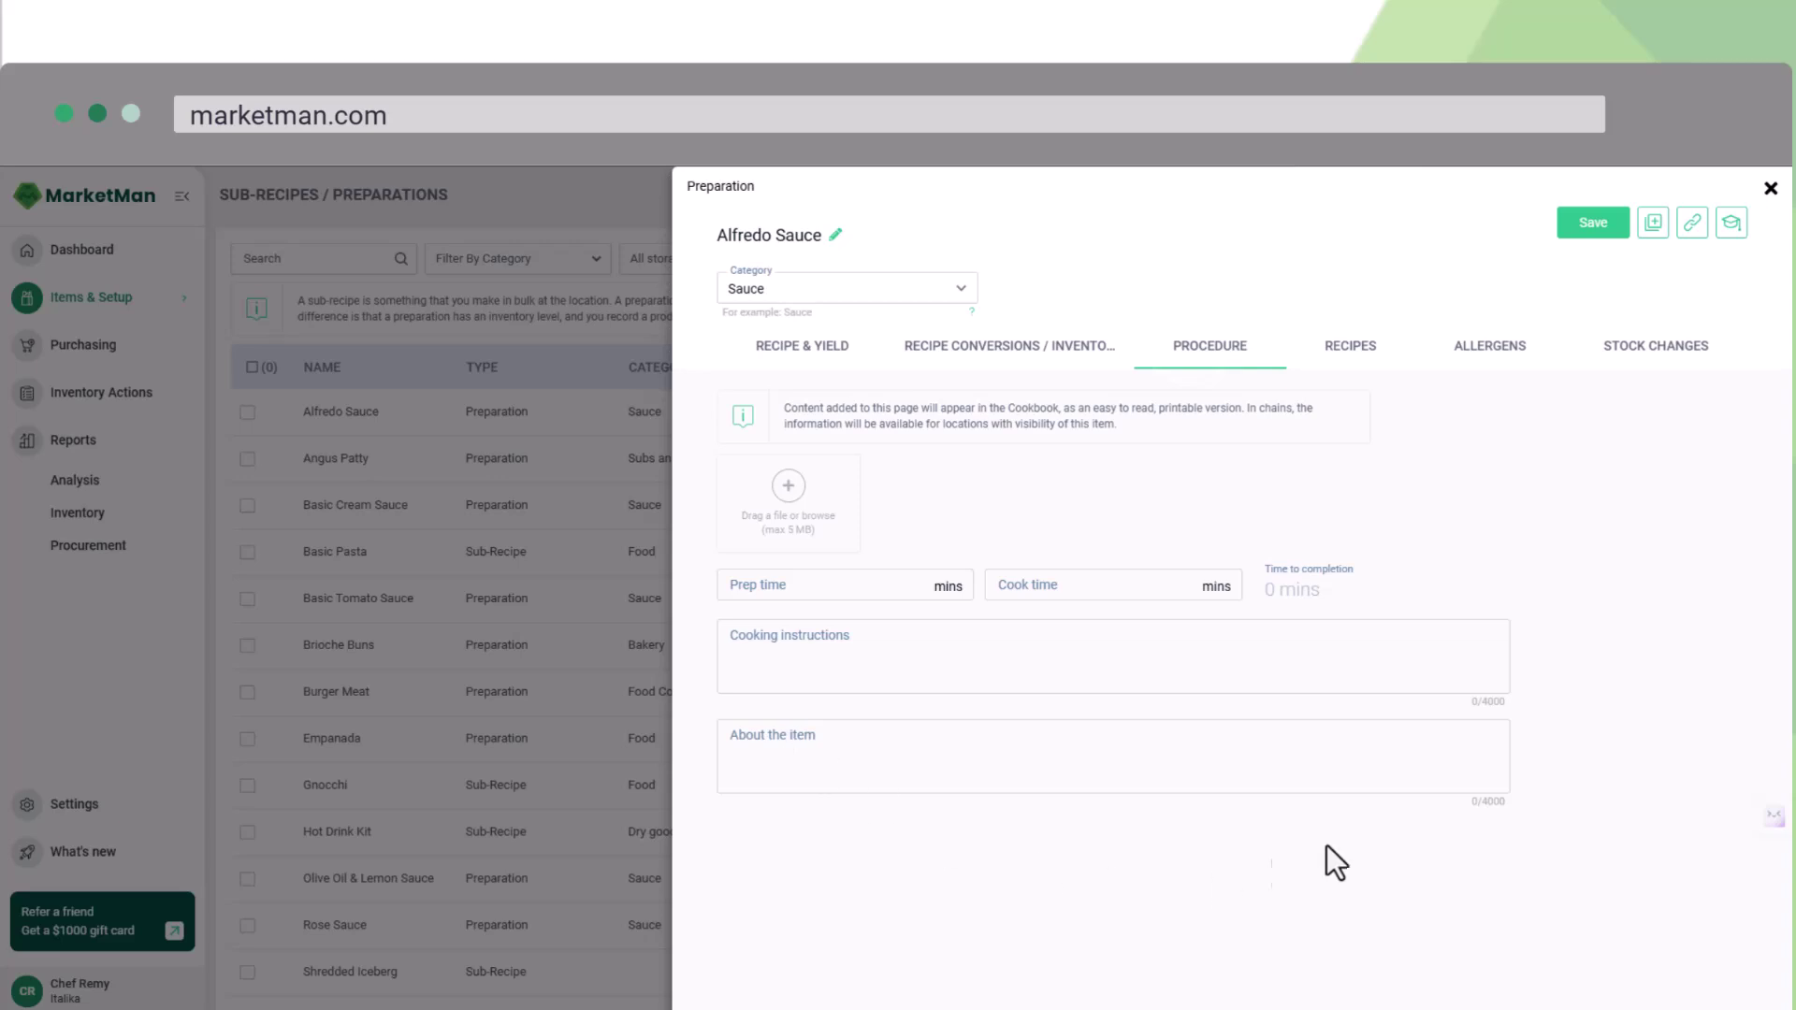
left_click(1771, 188)
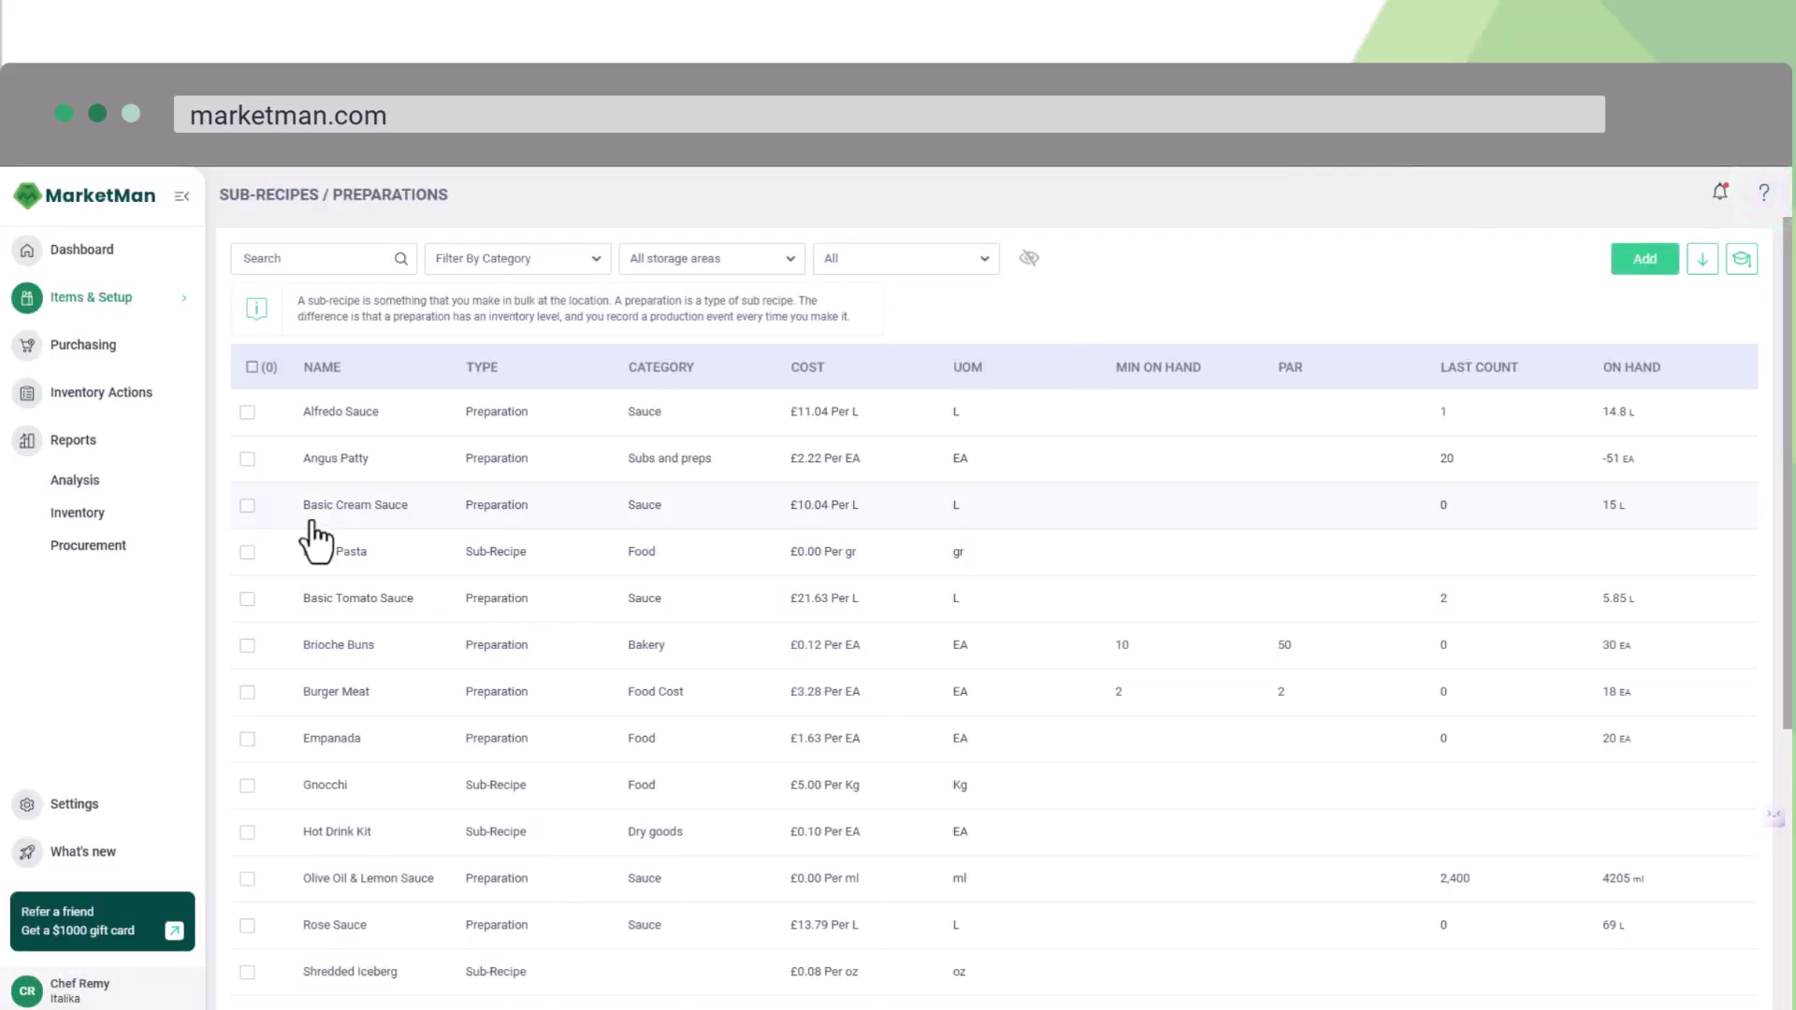
mouse_move(127, 369)
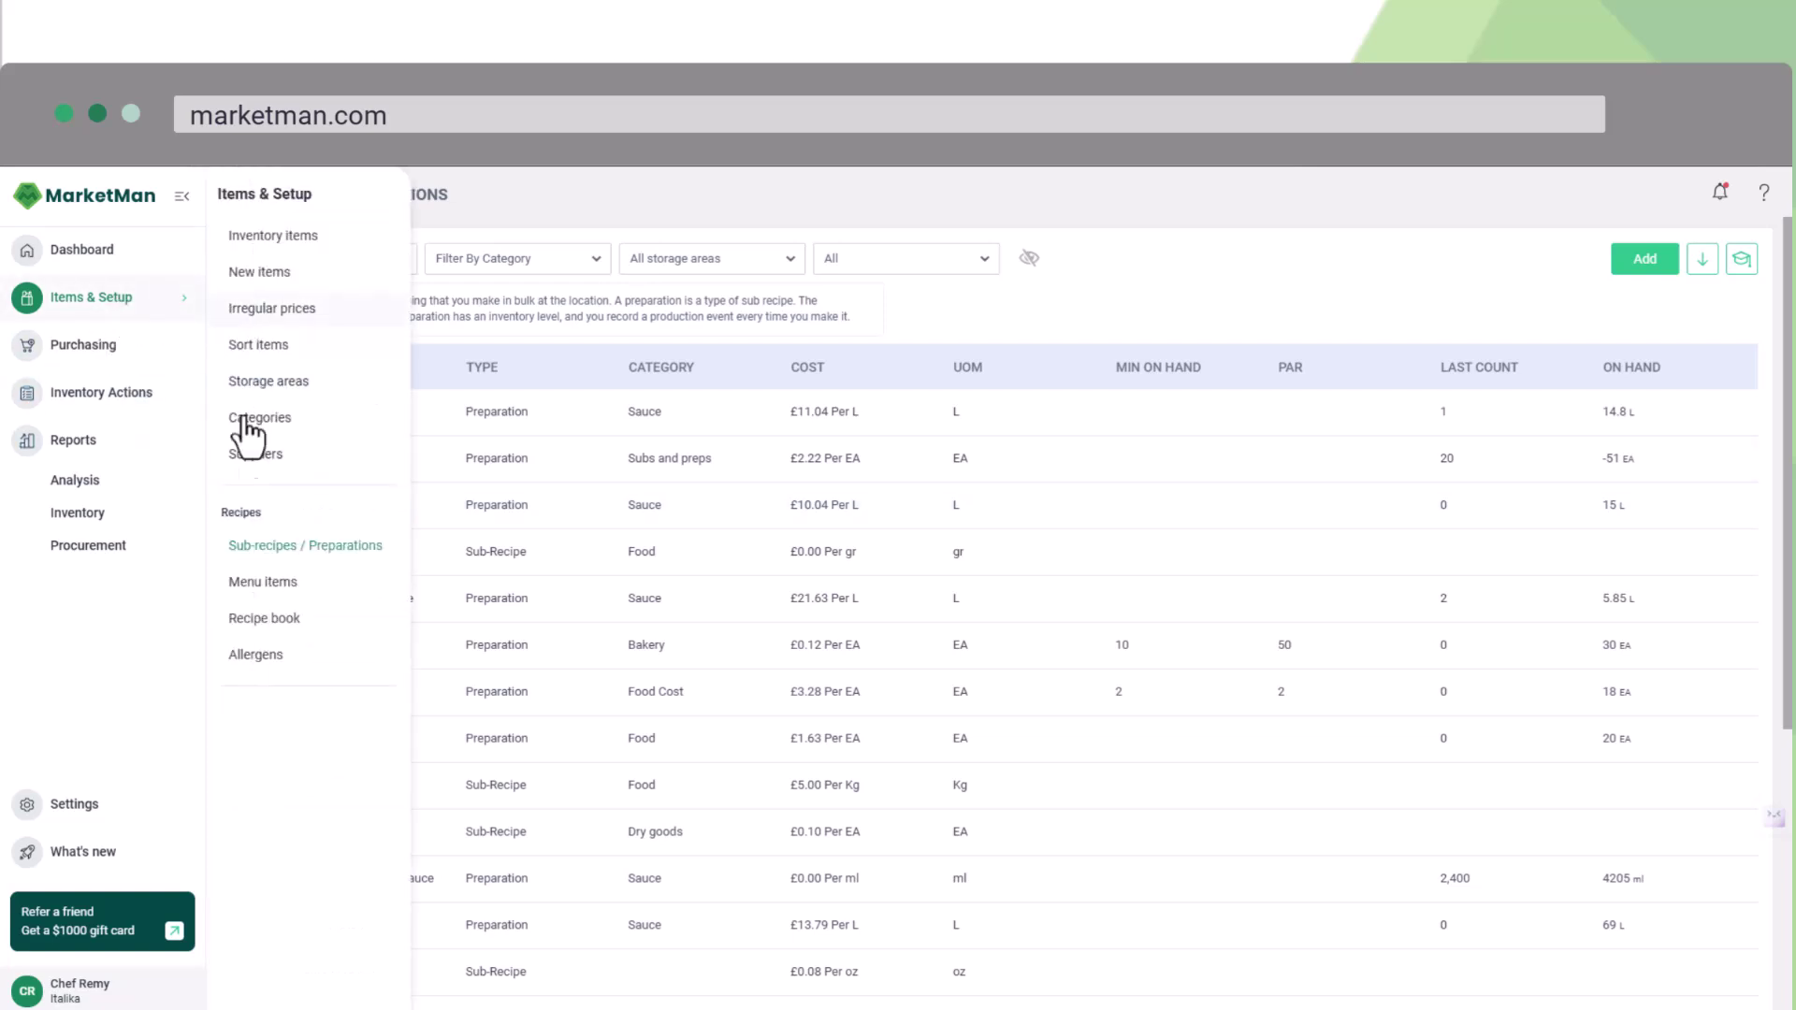
- Go to the Italika Cookbook and switch its recipes from list to picture-tile grid view
left_click(255, 621)
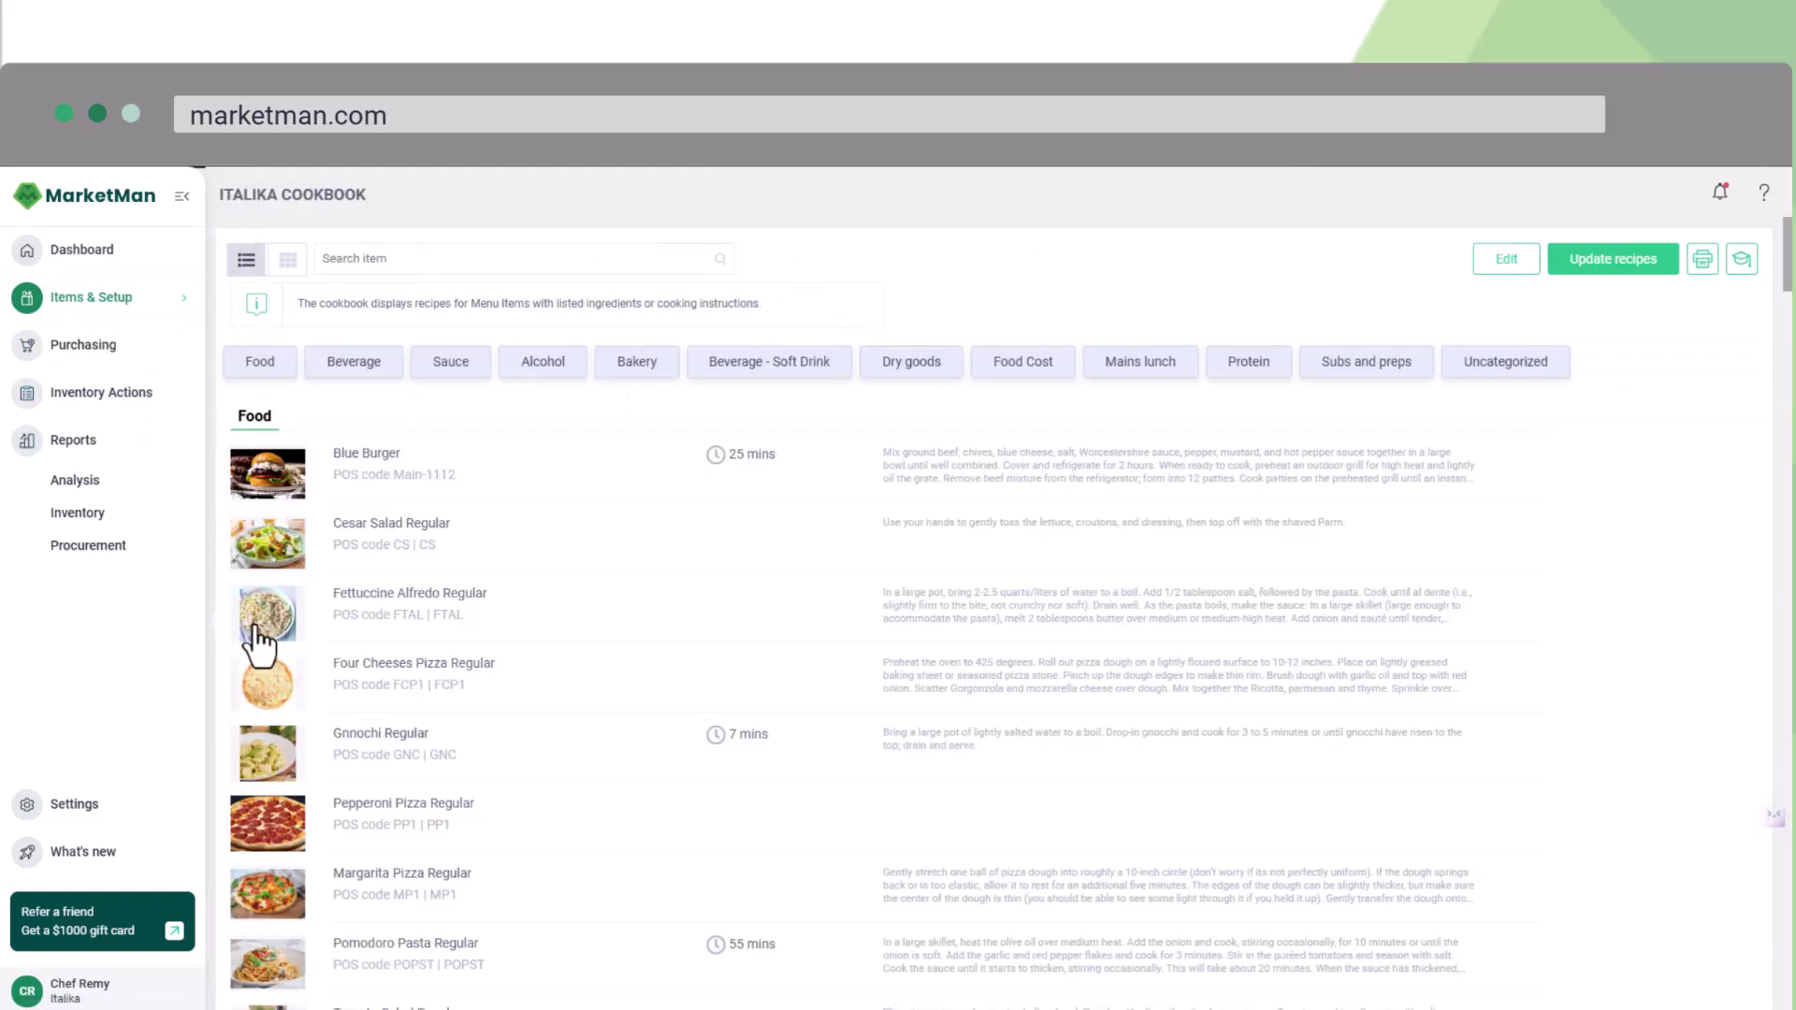
scroll(259, 645, "down", 1)
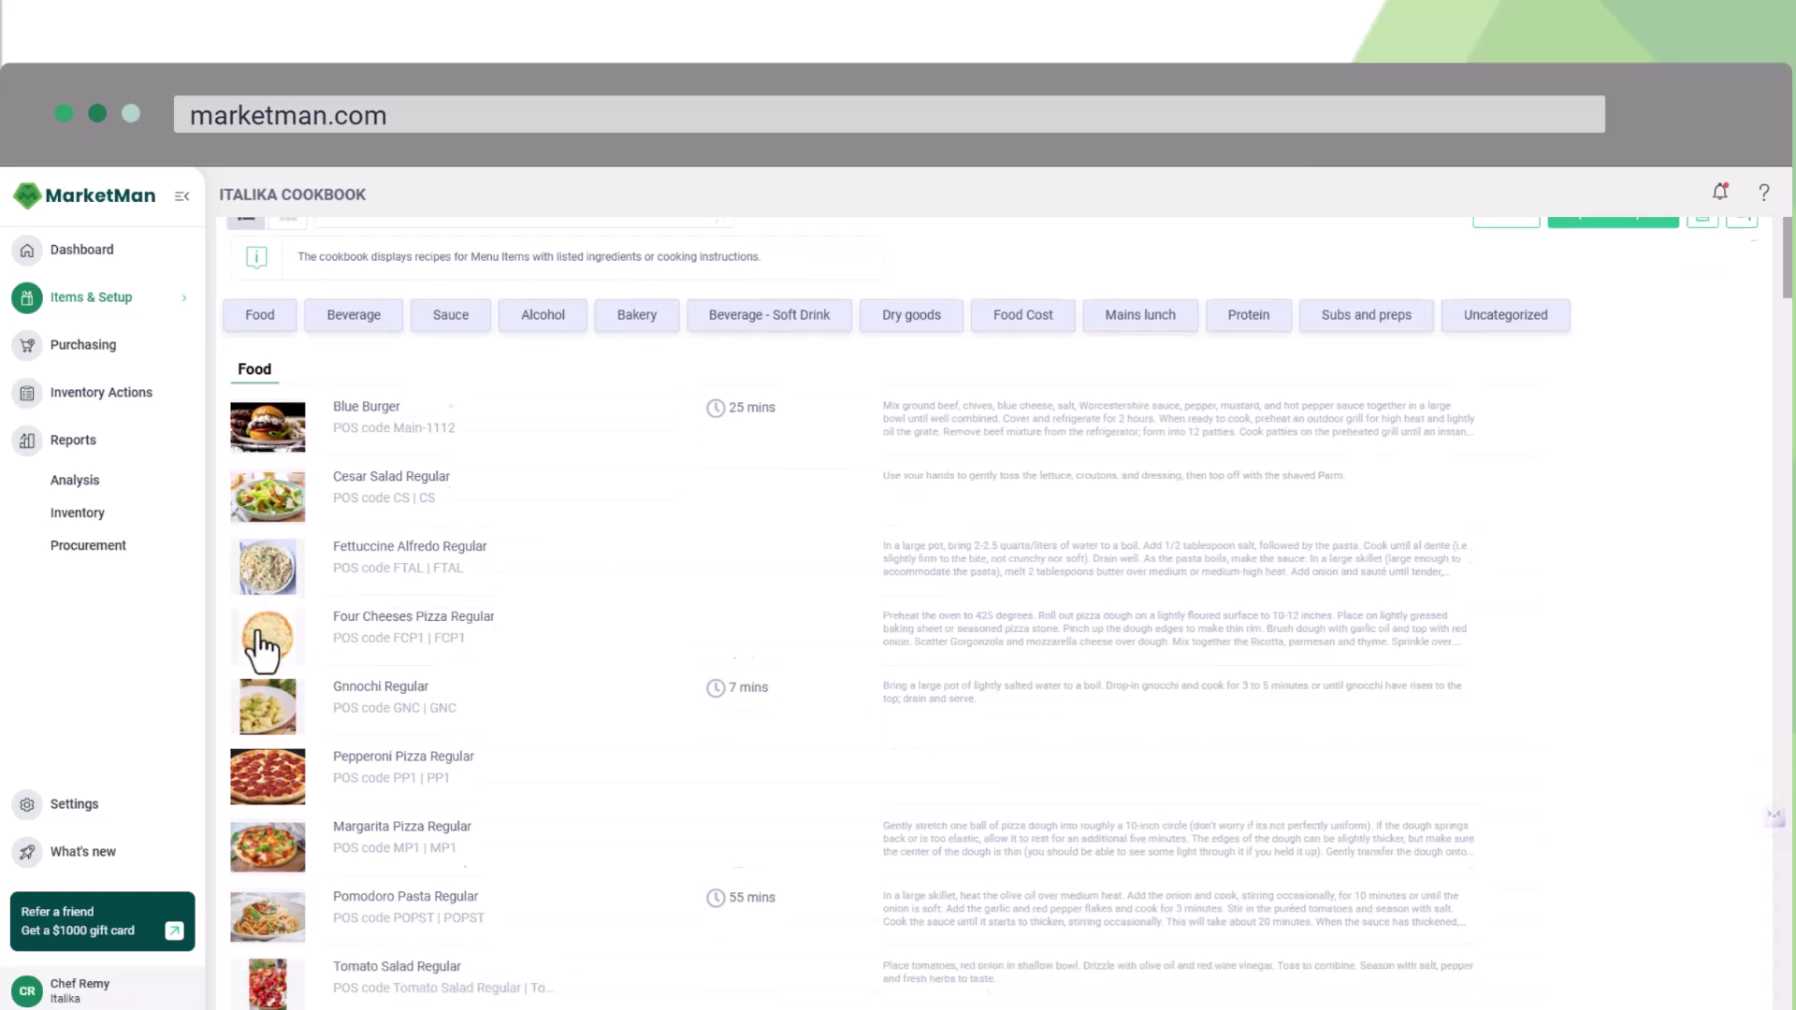
scroll(257, 631, "up", 1)
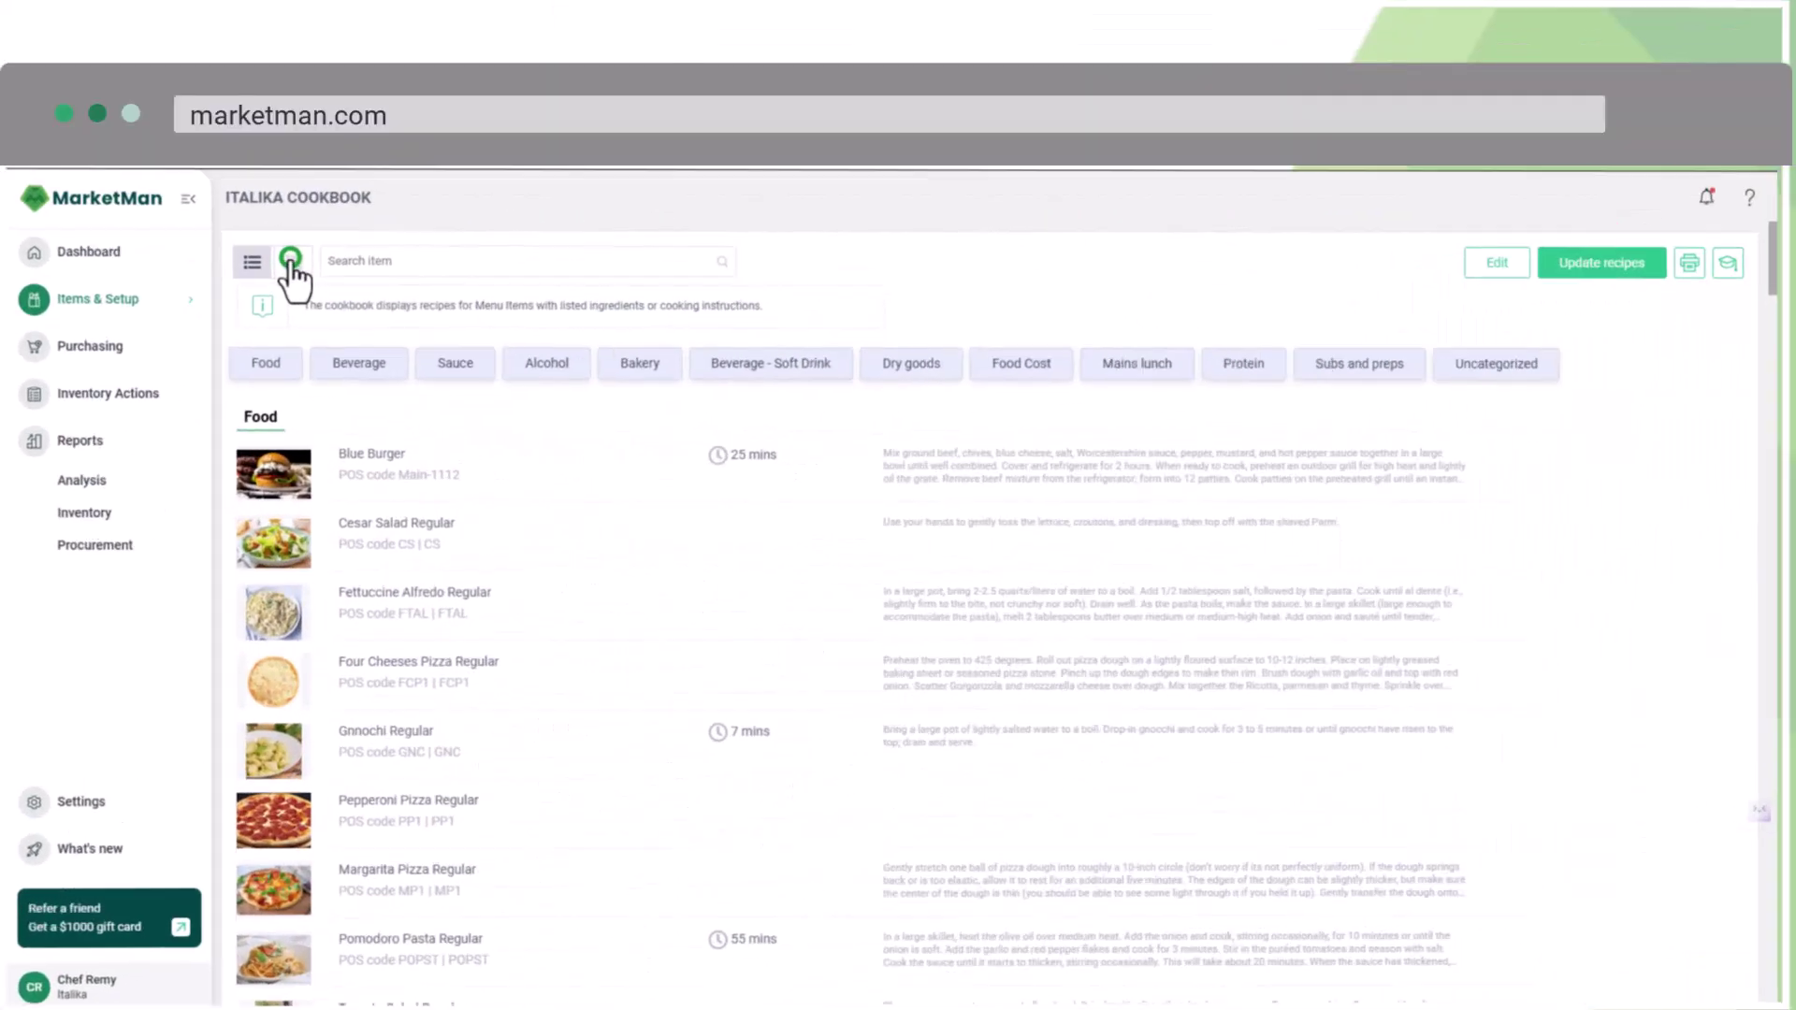
left_click(287, 262)
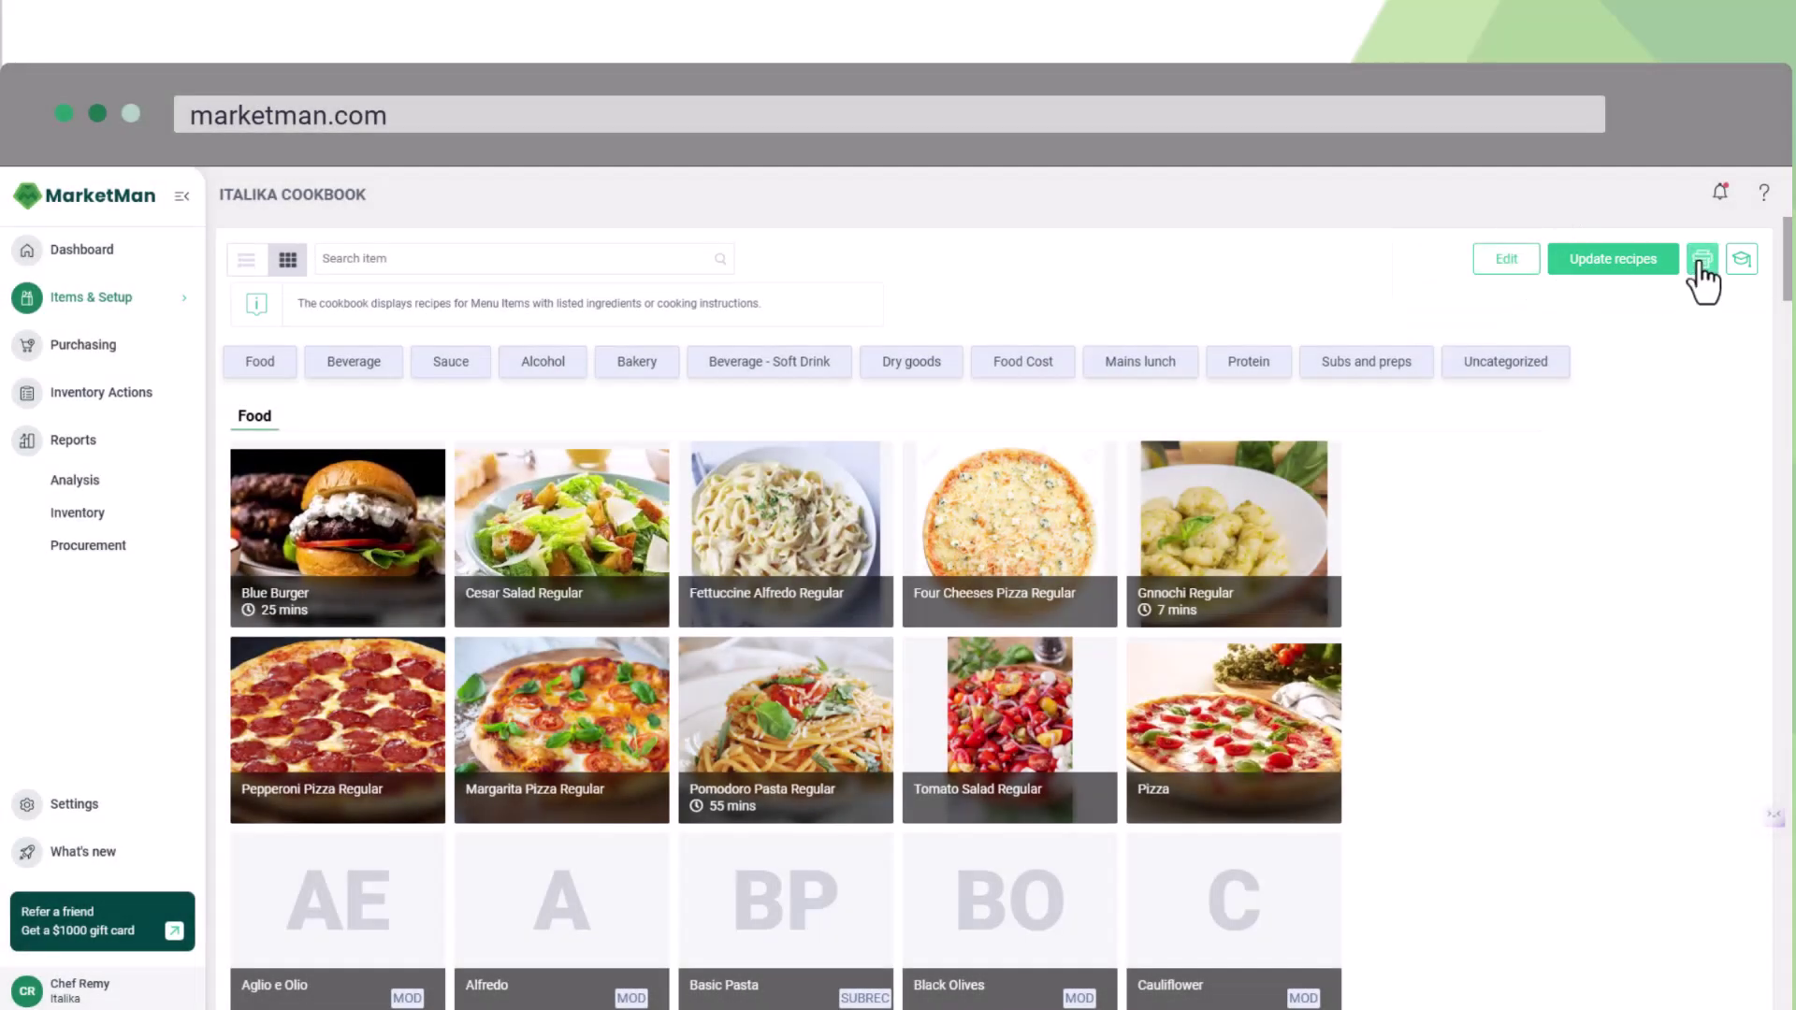
- Open the Blue Burger recipe and scroll down to its allergens, including gluten and milk
left_click(348, 517)
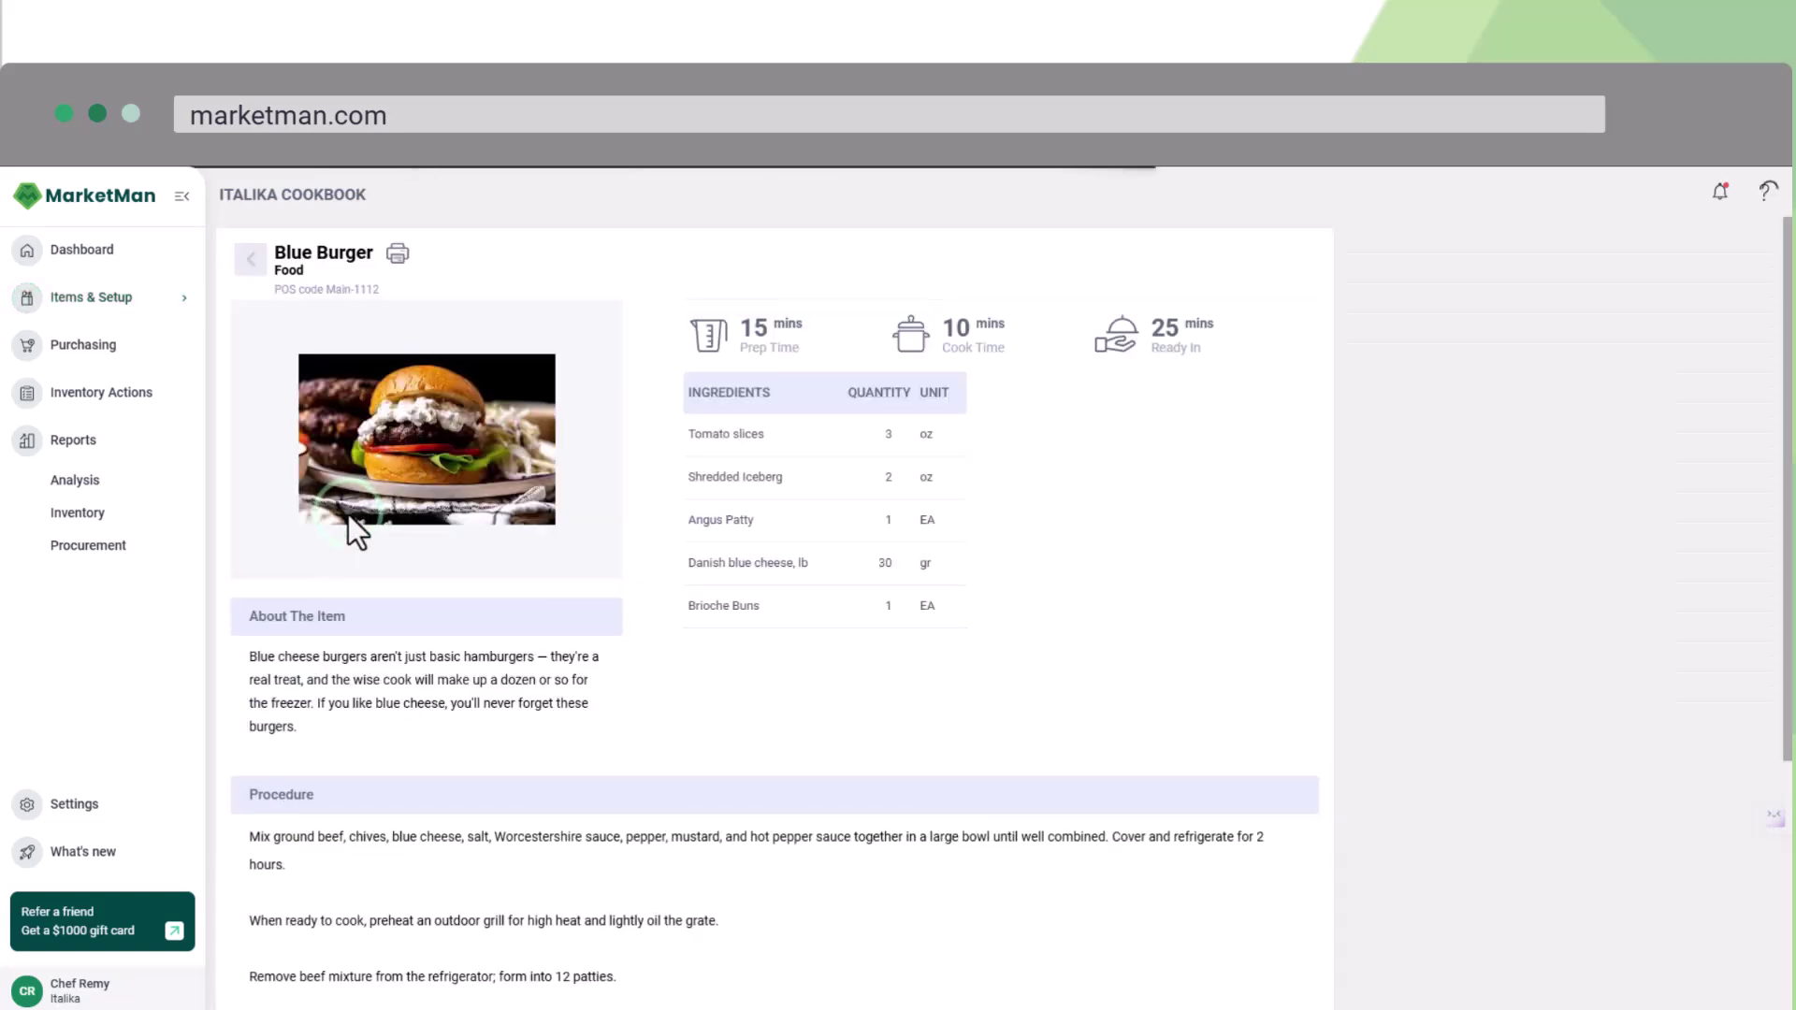
scroll(348, 517, "down", 3)
scroll(348, 518, "down", 2)
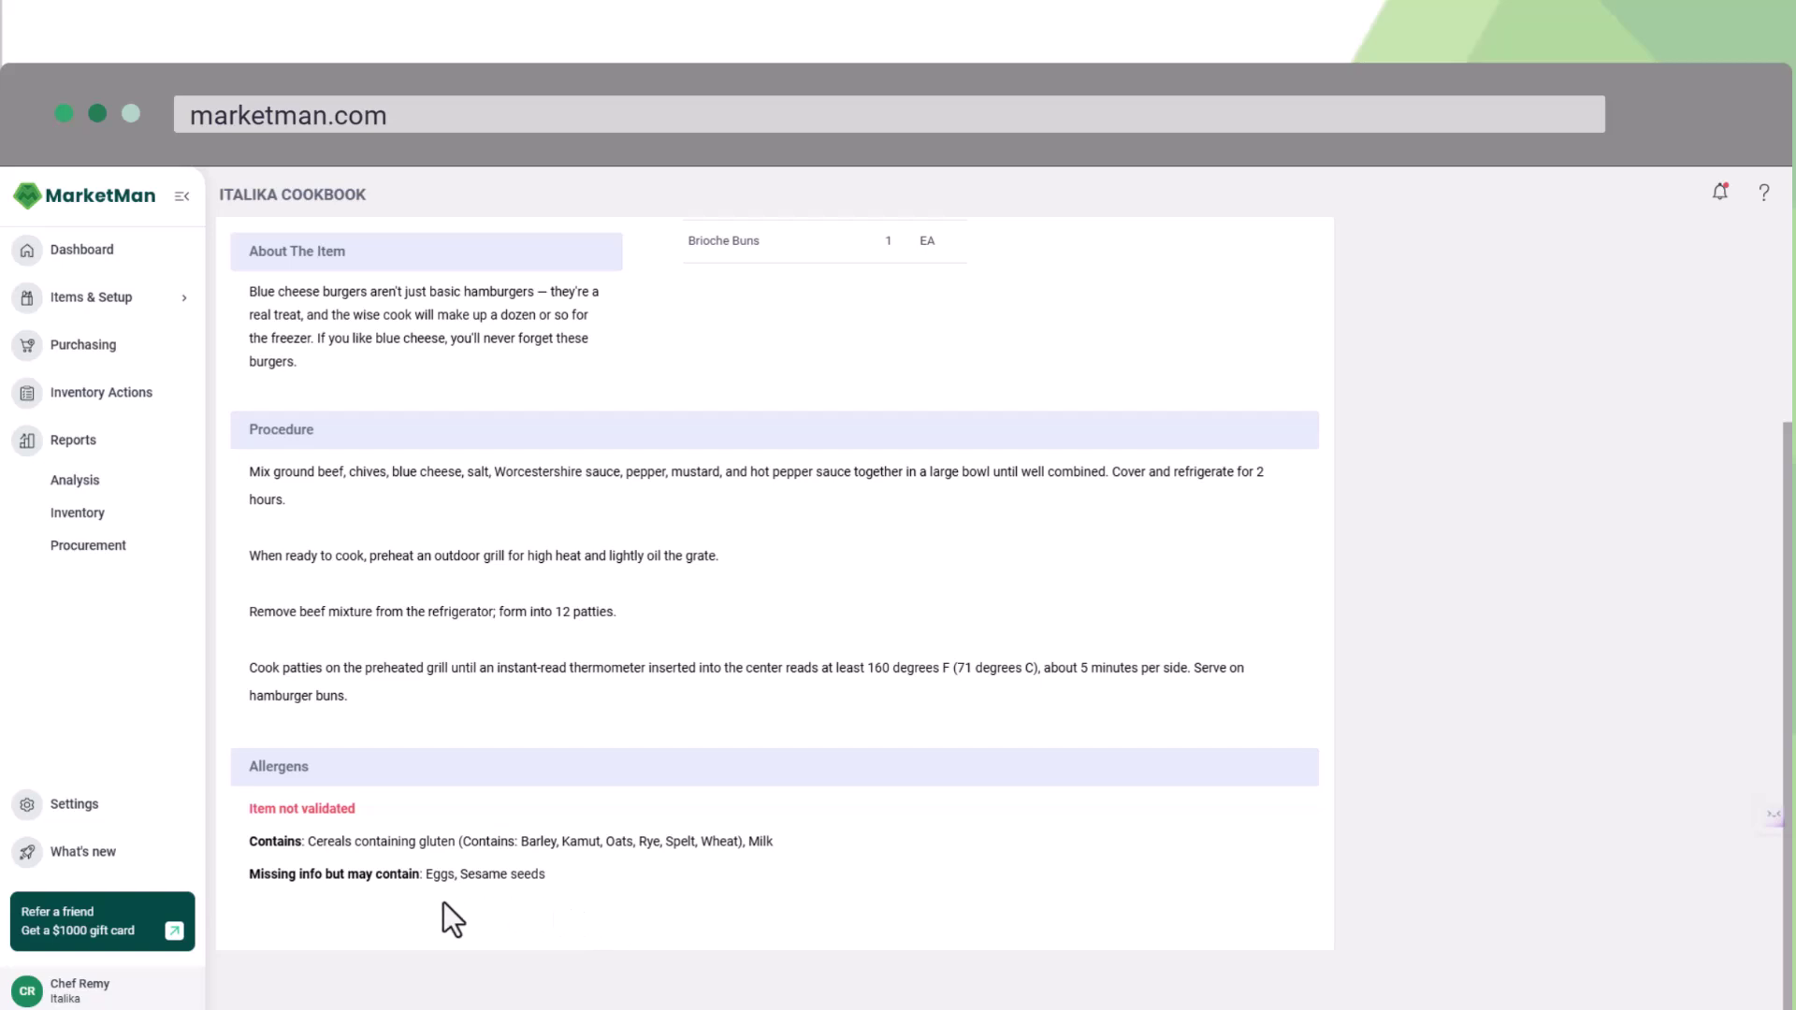
- On the Allergens page, select 1 KG Pasta, 3 Floyds Zombie Dust Keg and a third item, then view bulk Actions
left_click(116, 321)
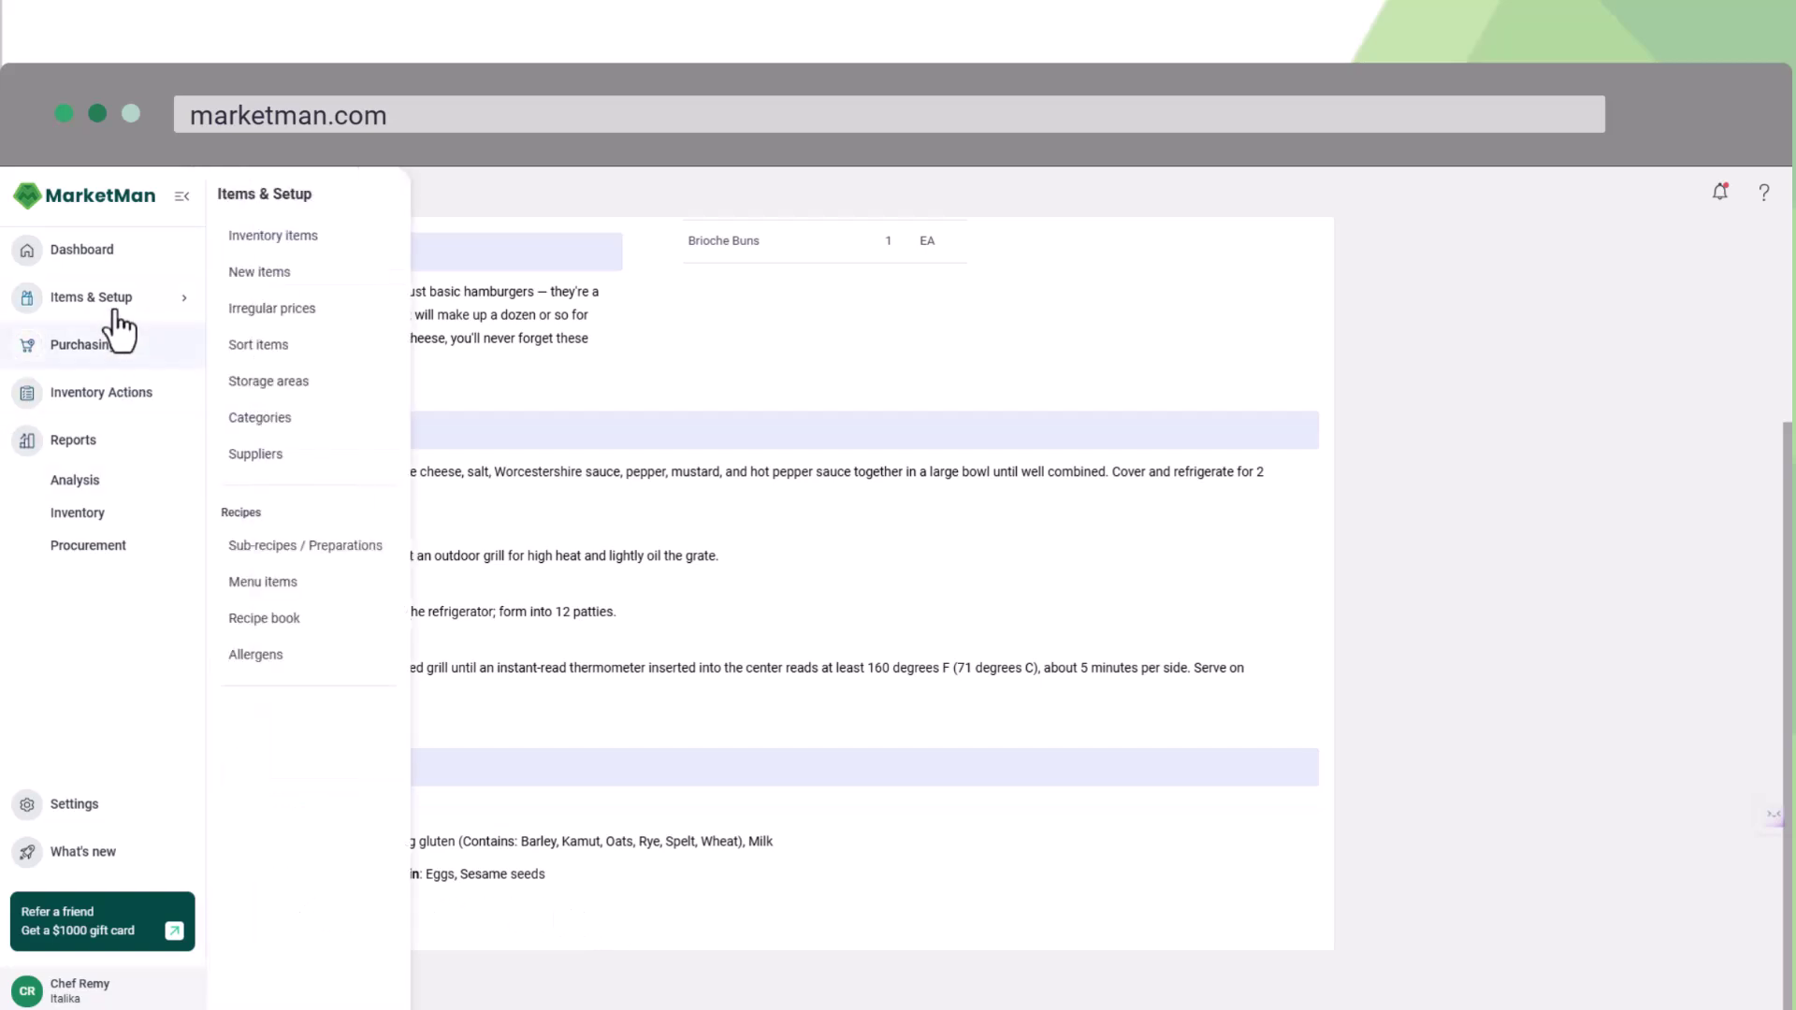
left_click(265, 660)
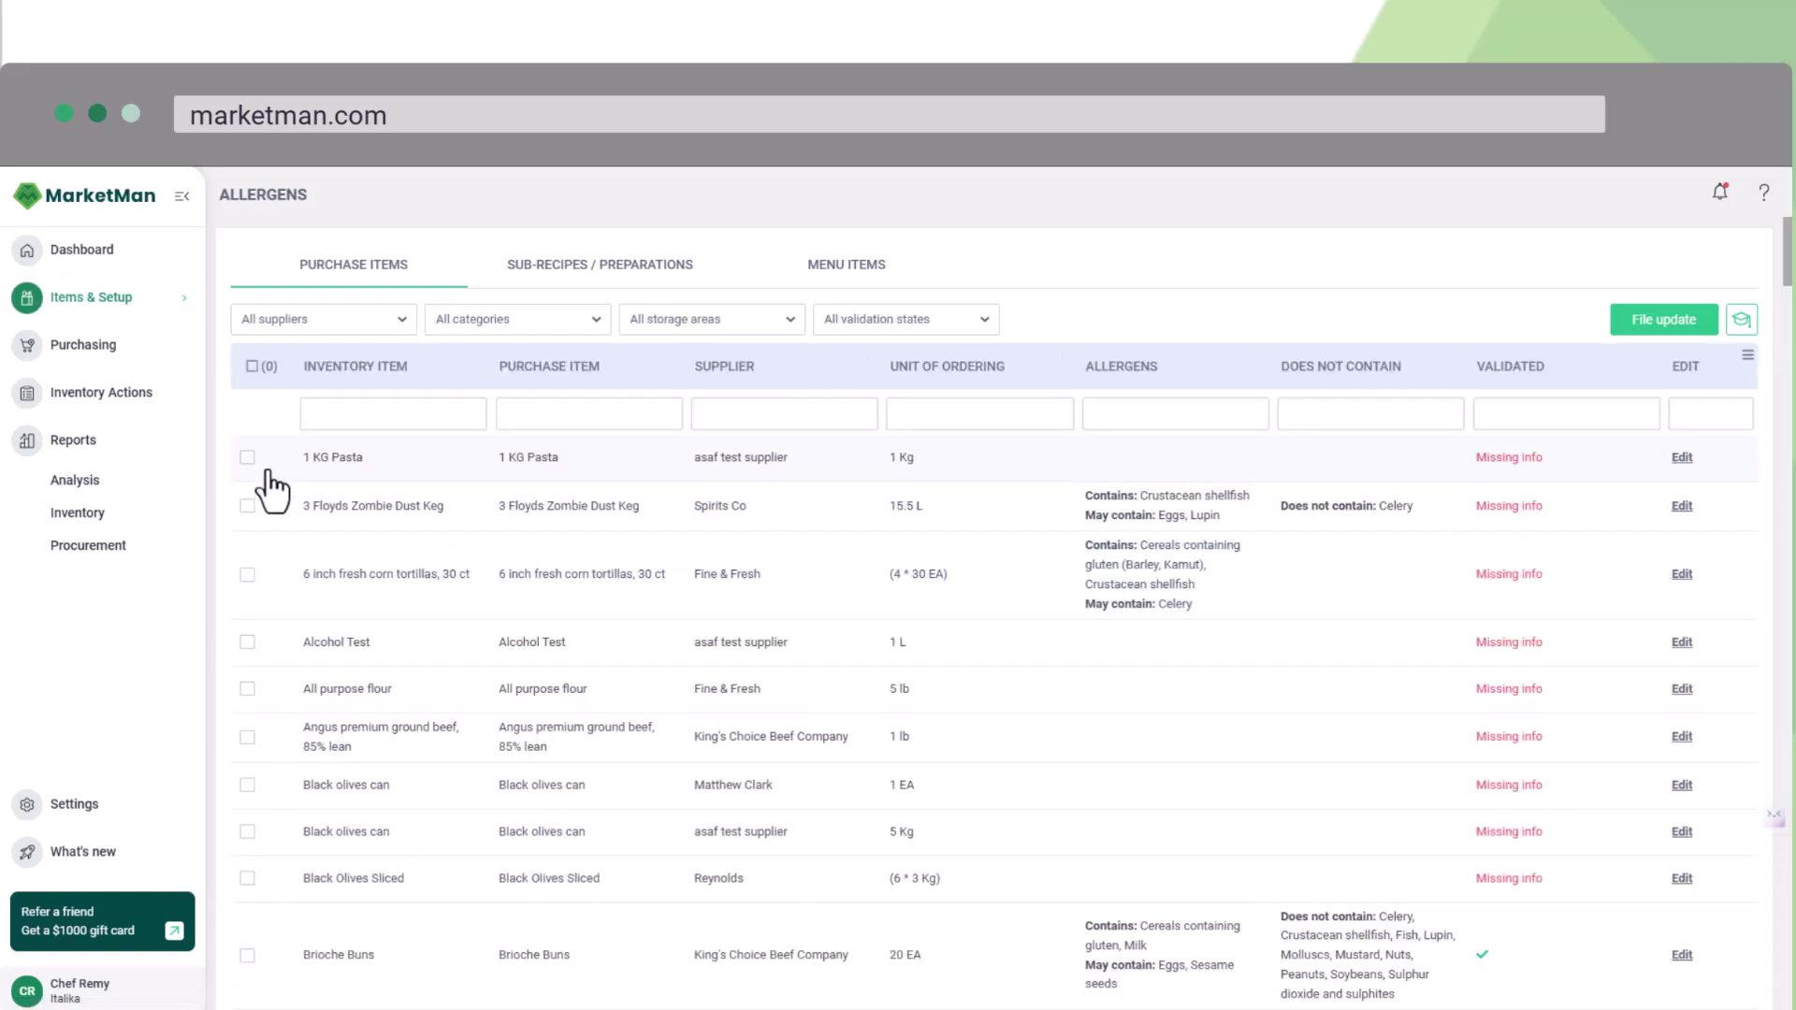
left_click(249, 459)
left_click(249, 507)
left_click(251, 574)
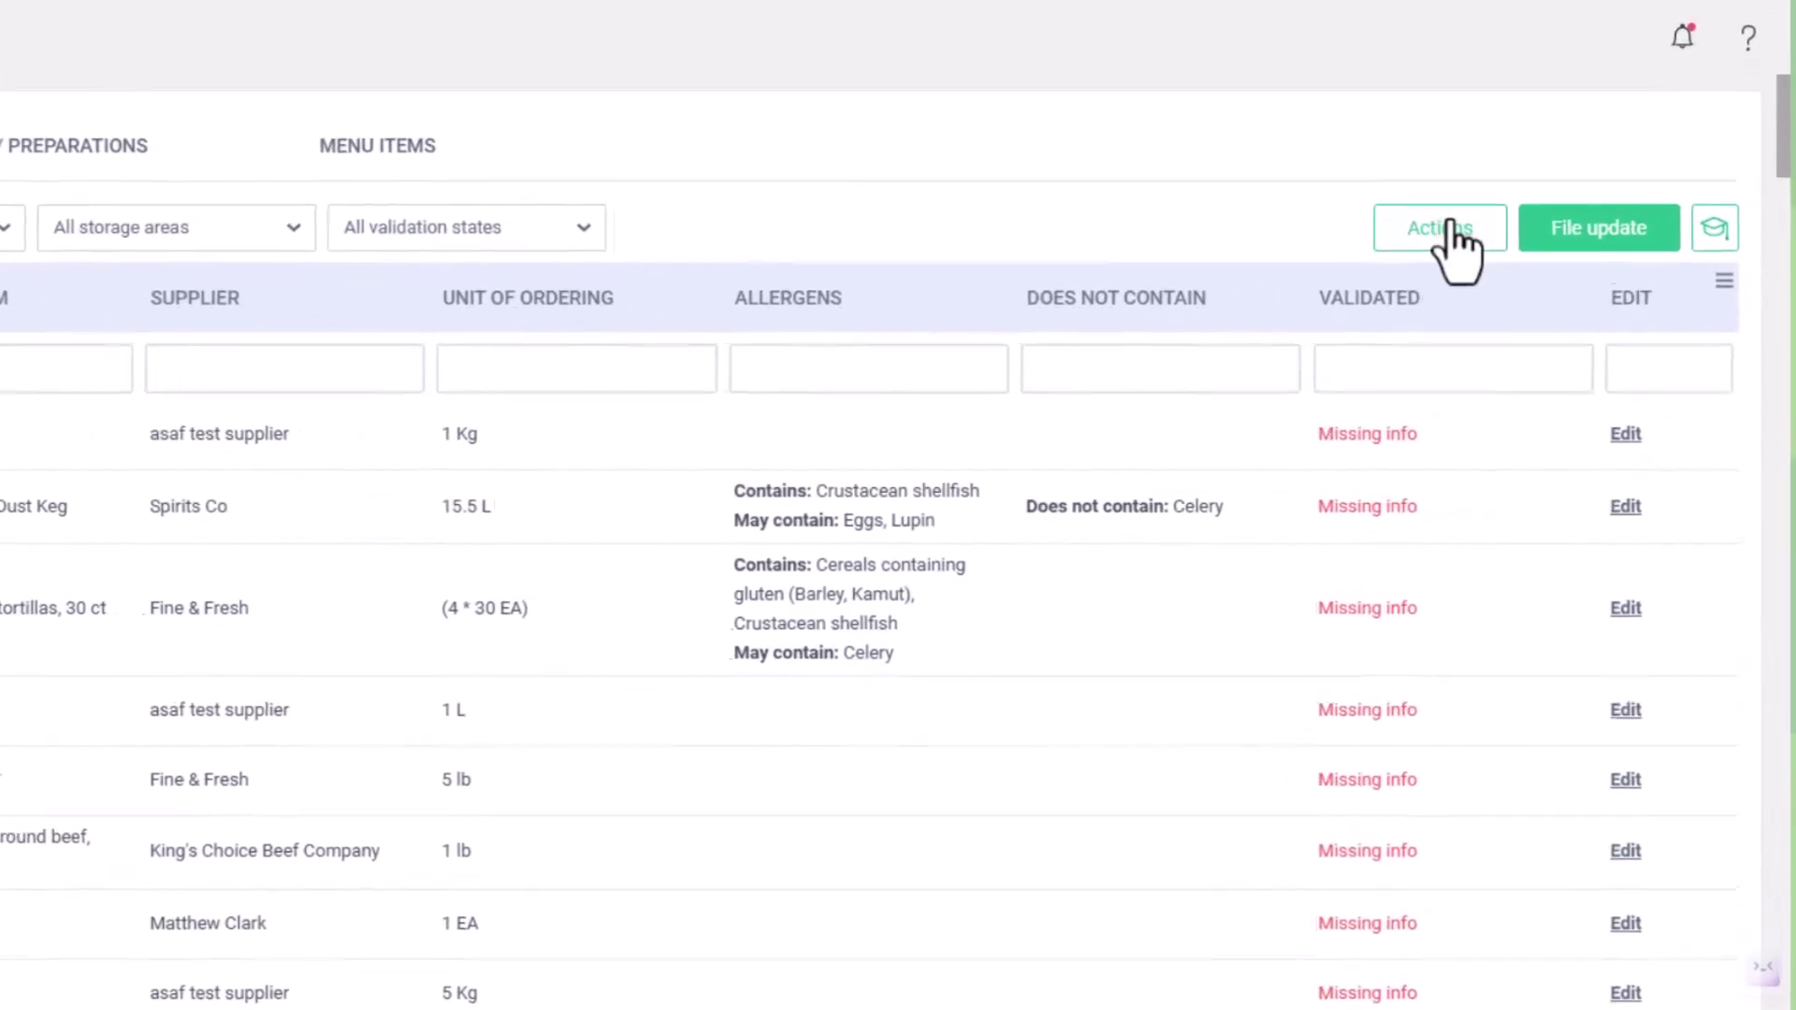
left_click(1524, 294)
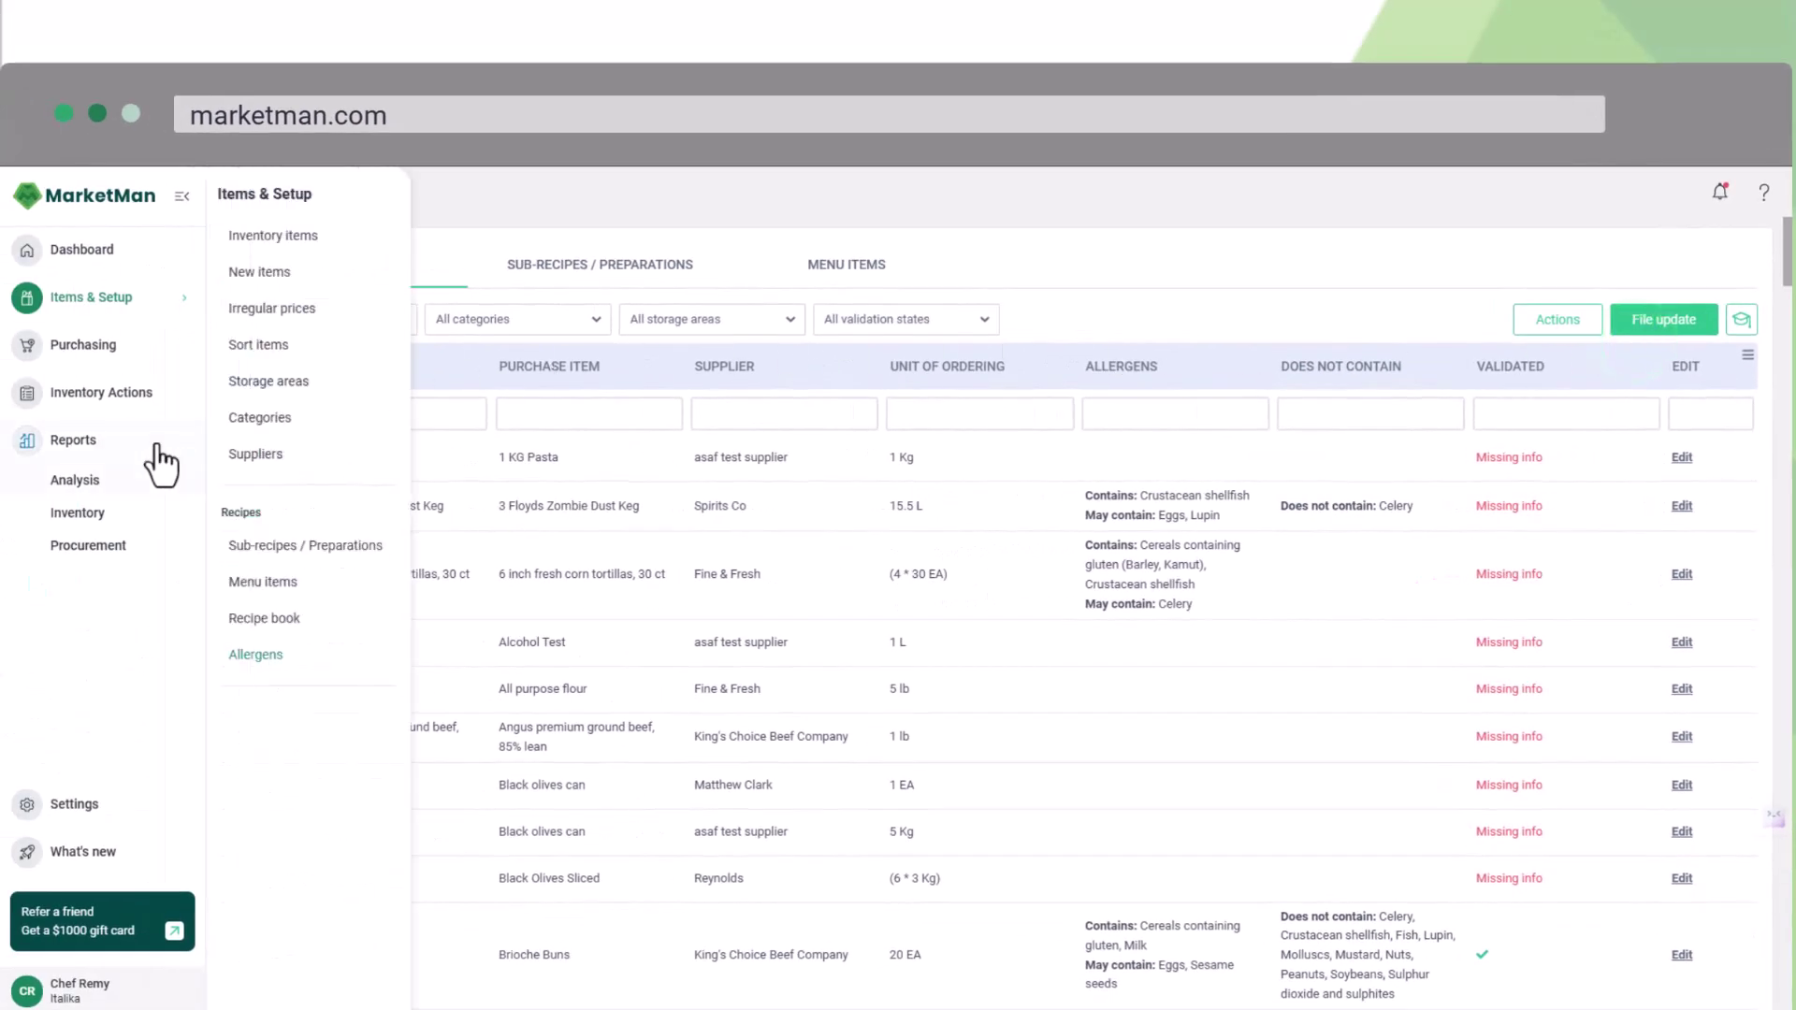
- Open Reports > Analysis > Menu Profitability and scroll through its chart and table
left_click(133, 447)
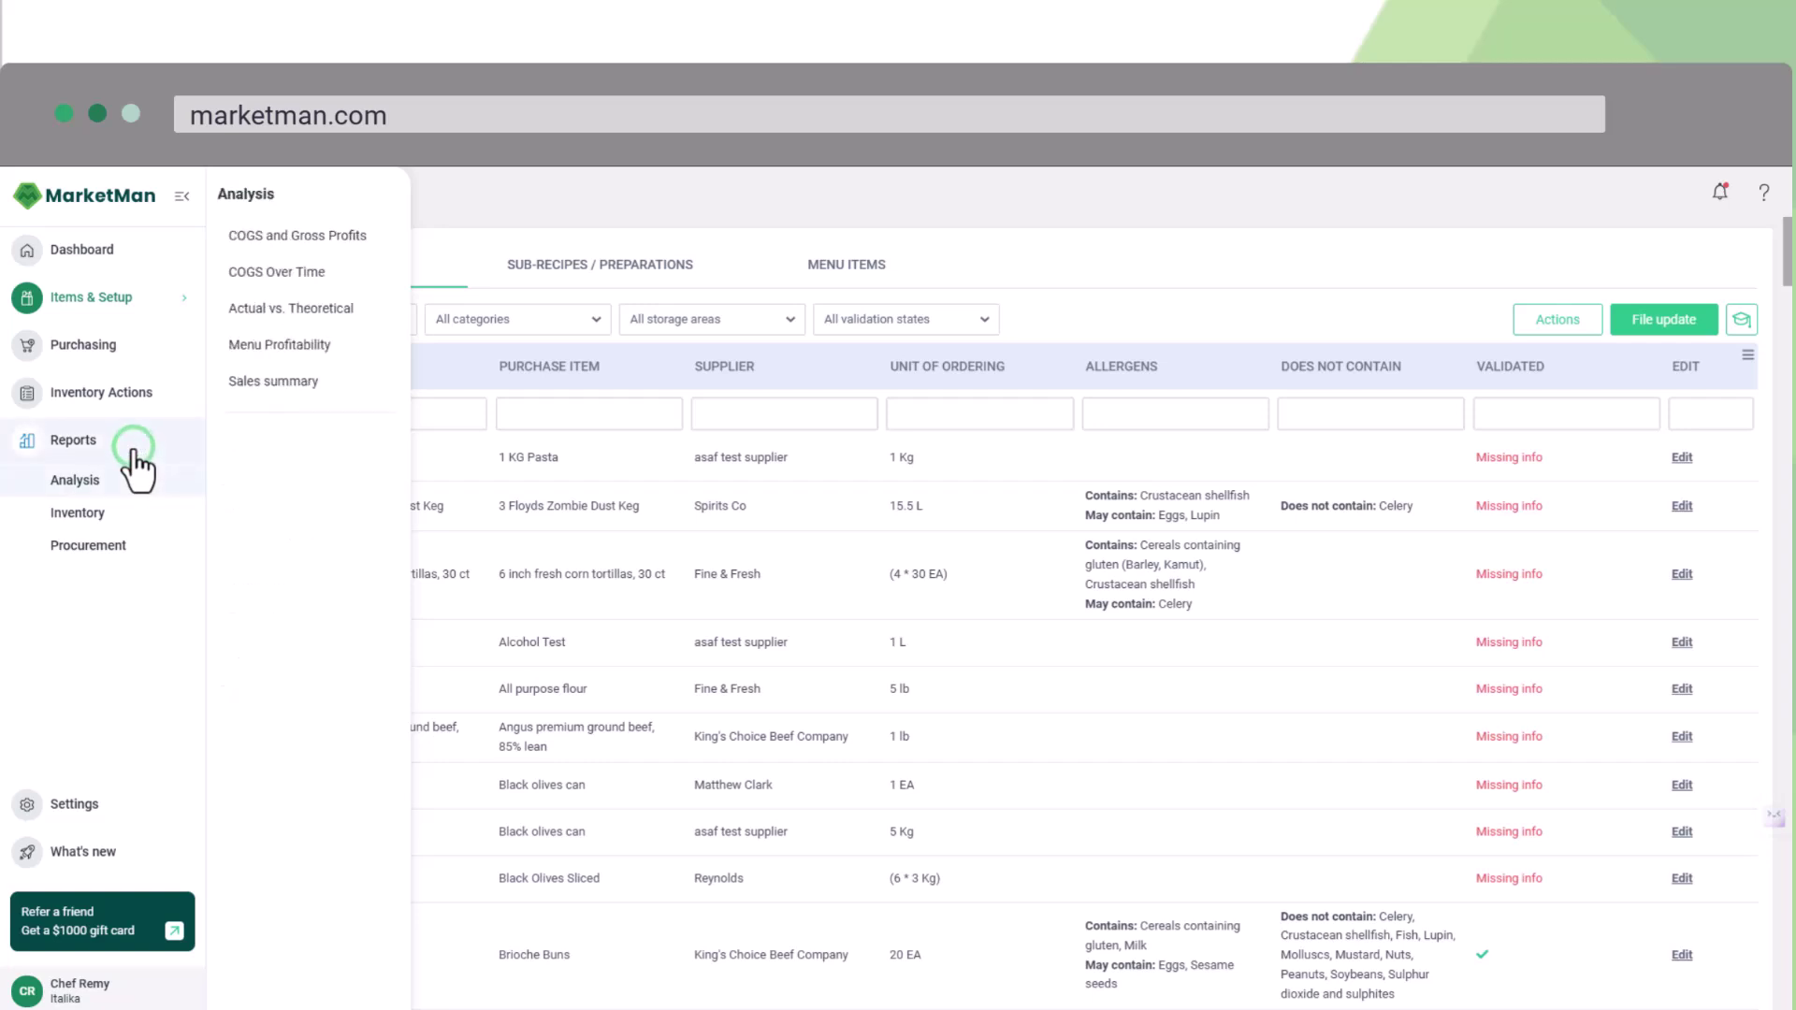
left_click(273, 346)
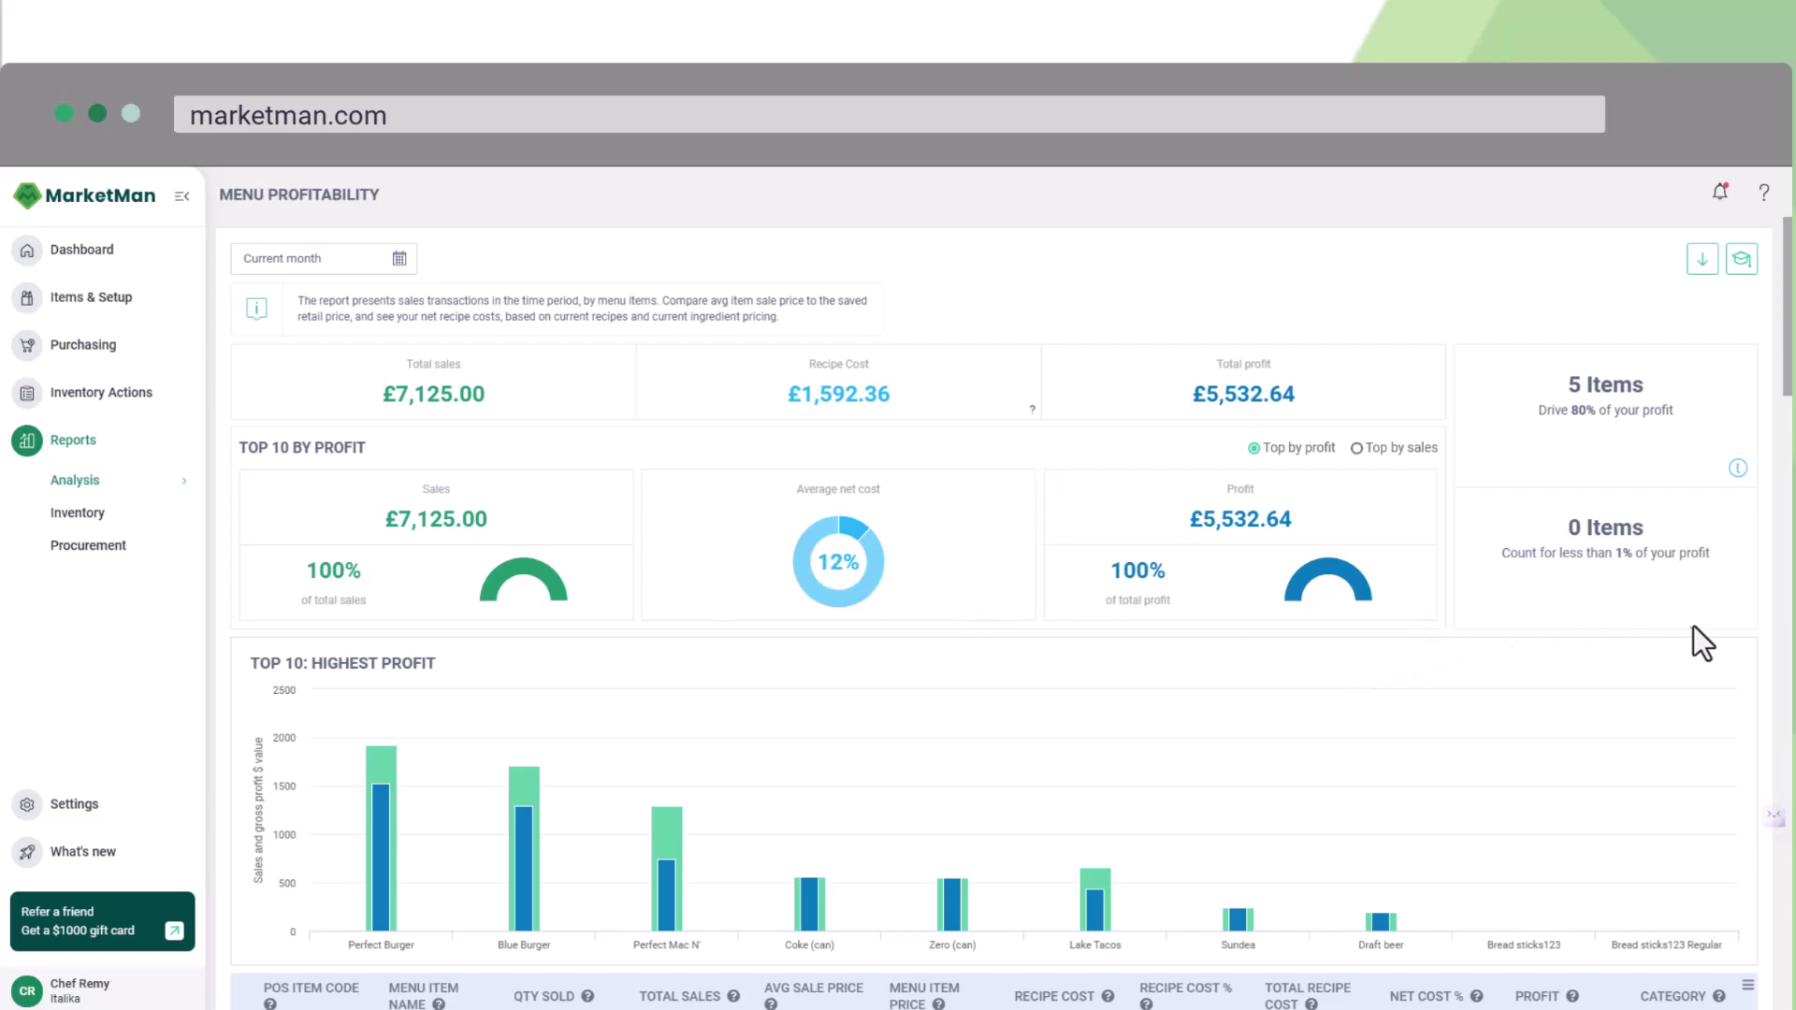
scroll(1697, 627, "down", 7)
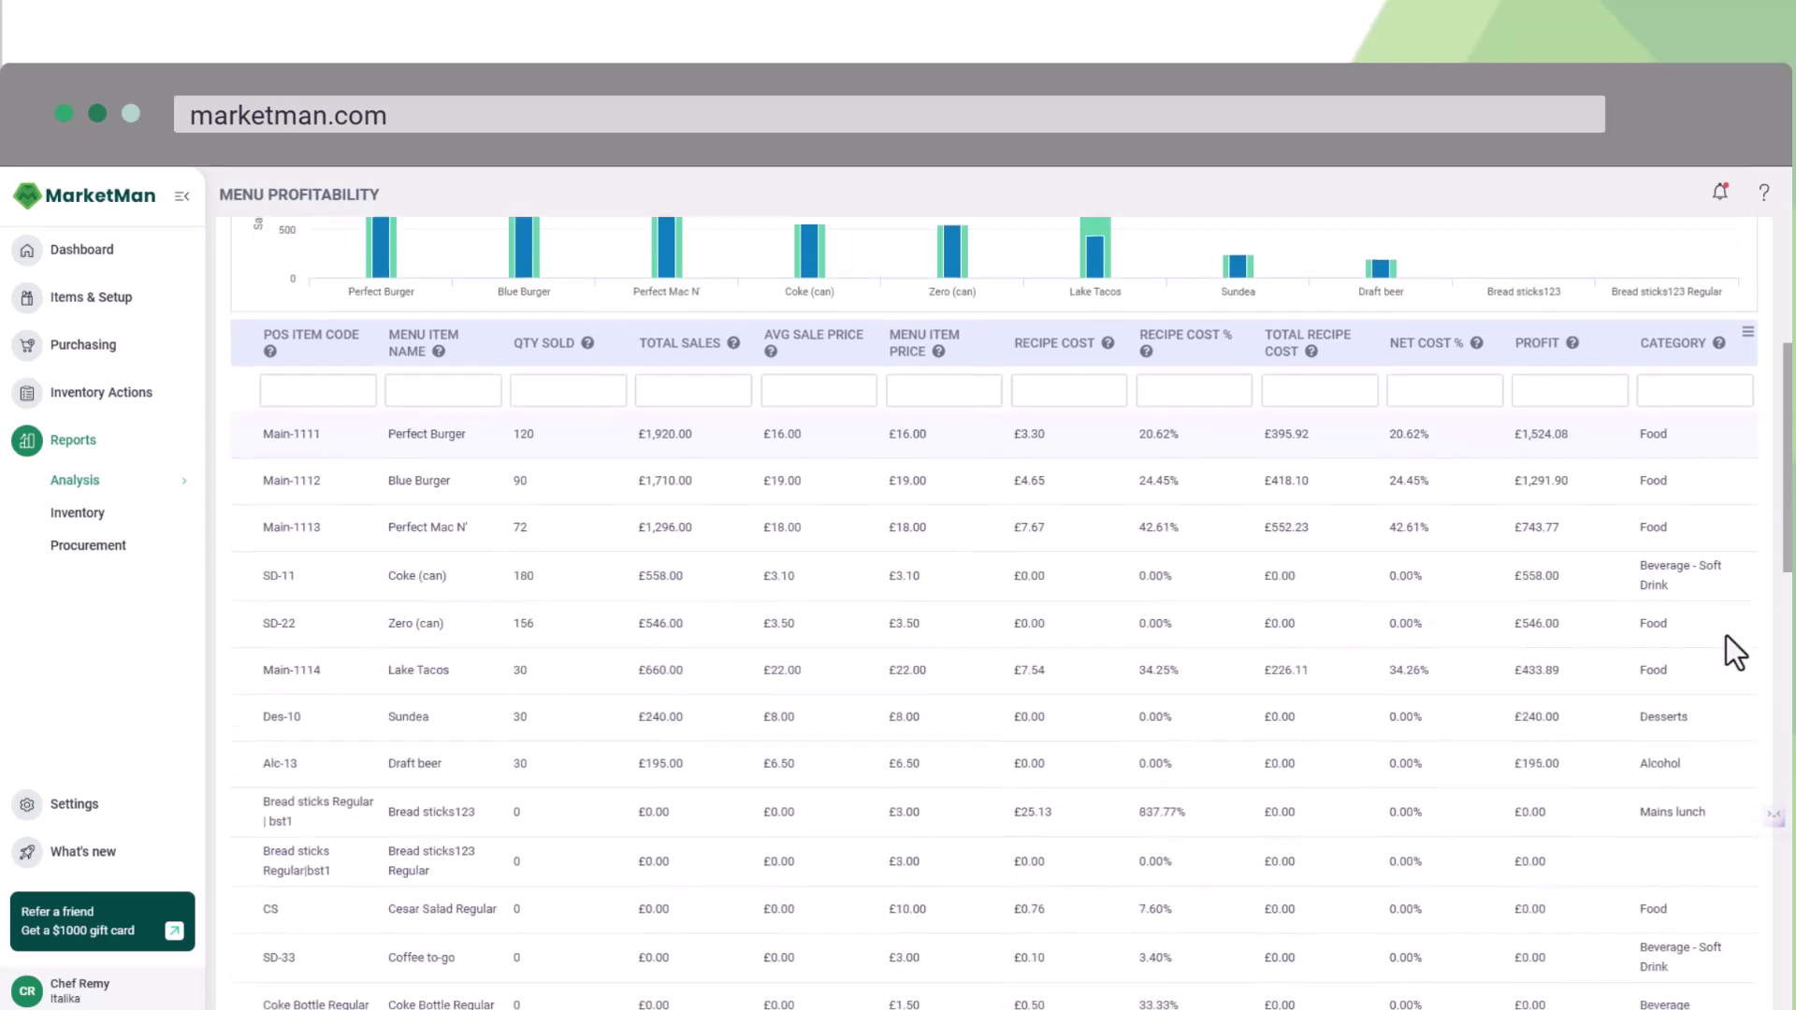
scroll(1726, 636, "up", 6)
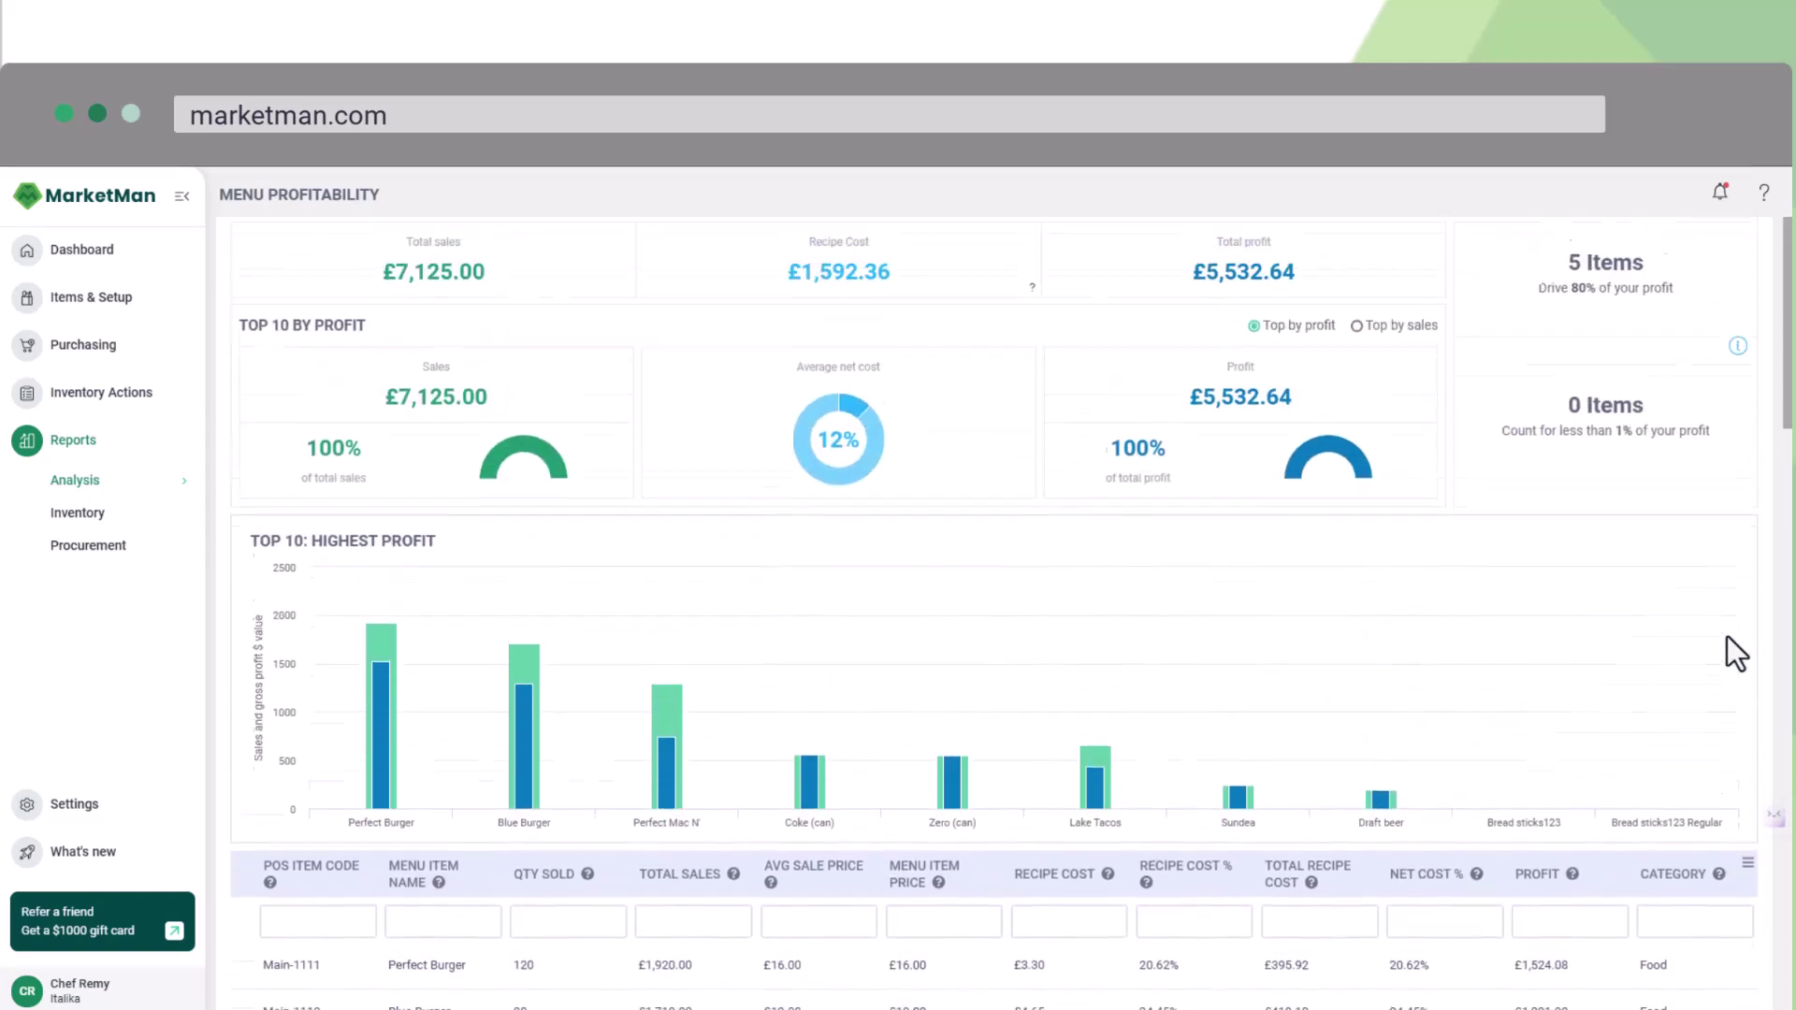
scroll(1726, 636, "up", 2)
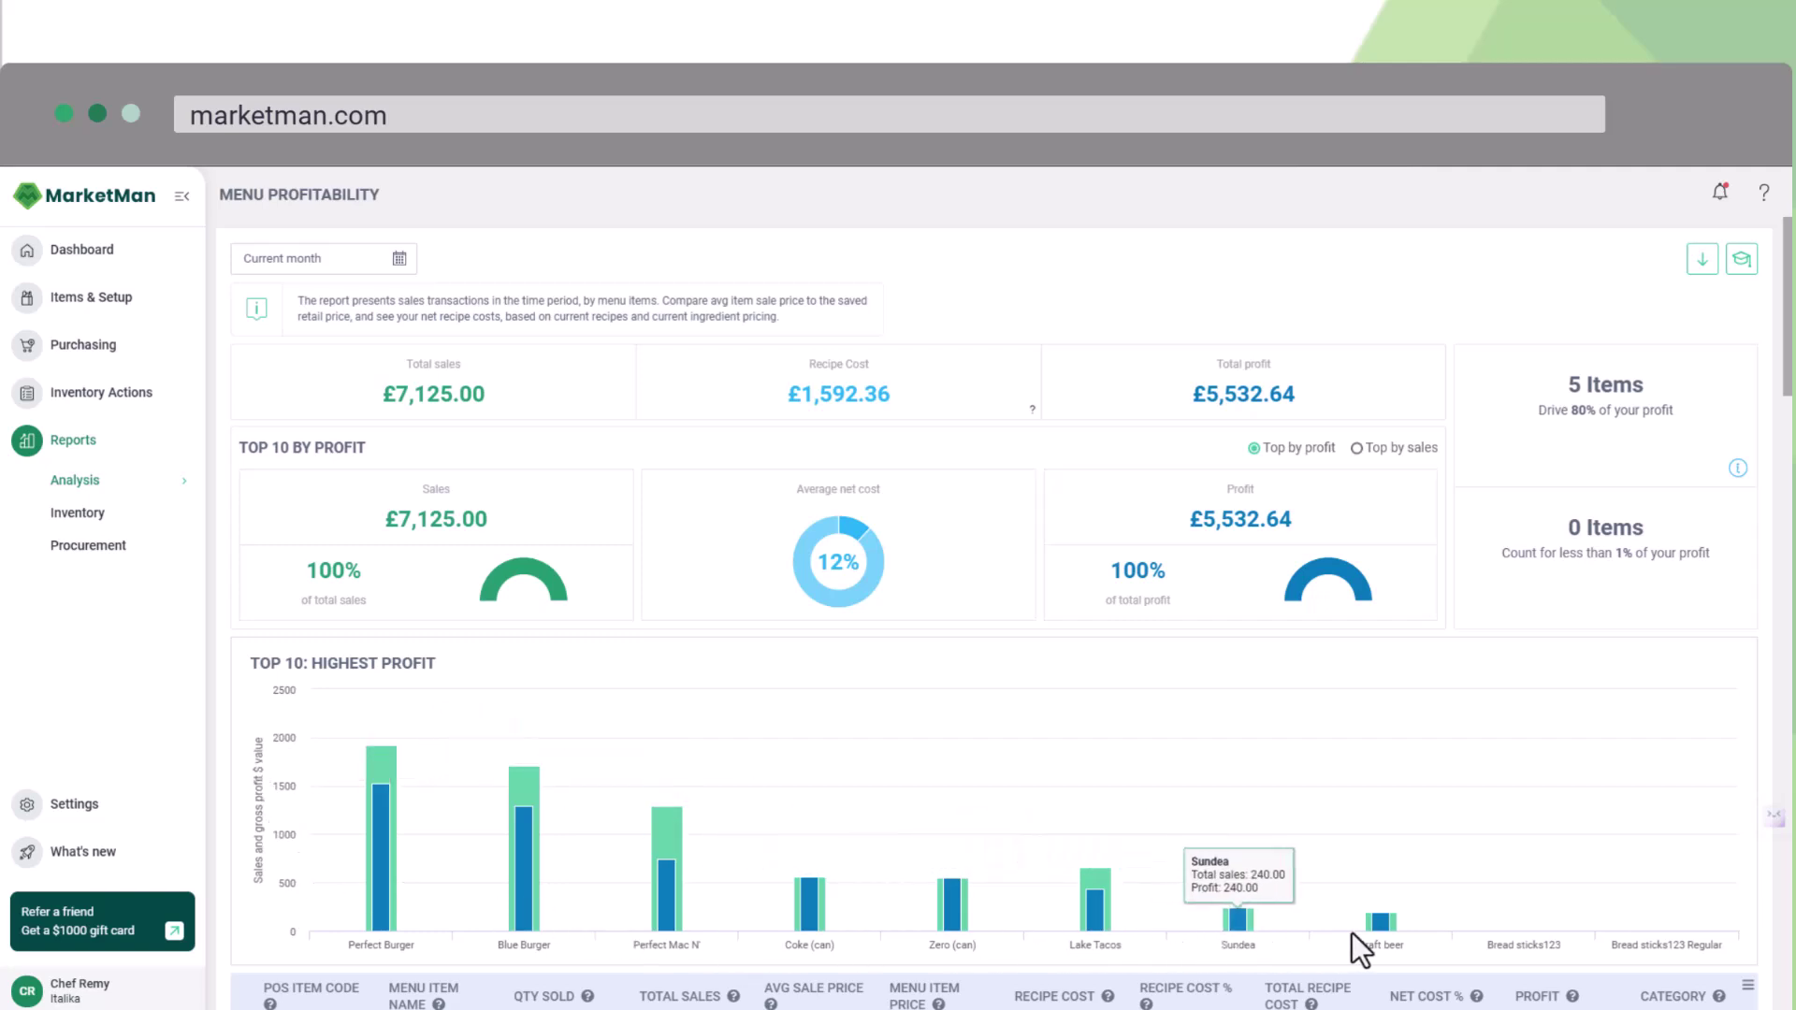
scroll(378, 913, "down", 4)
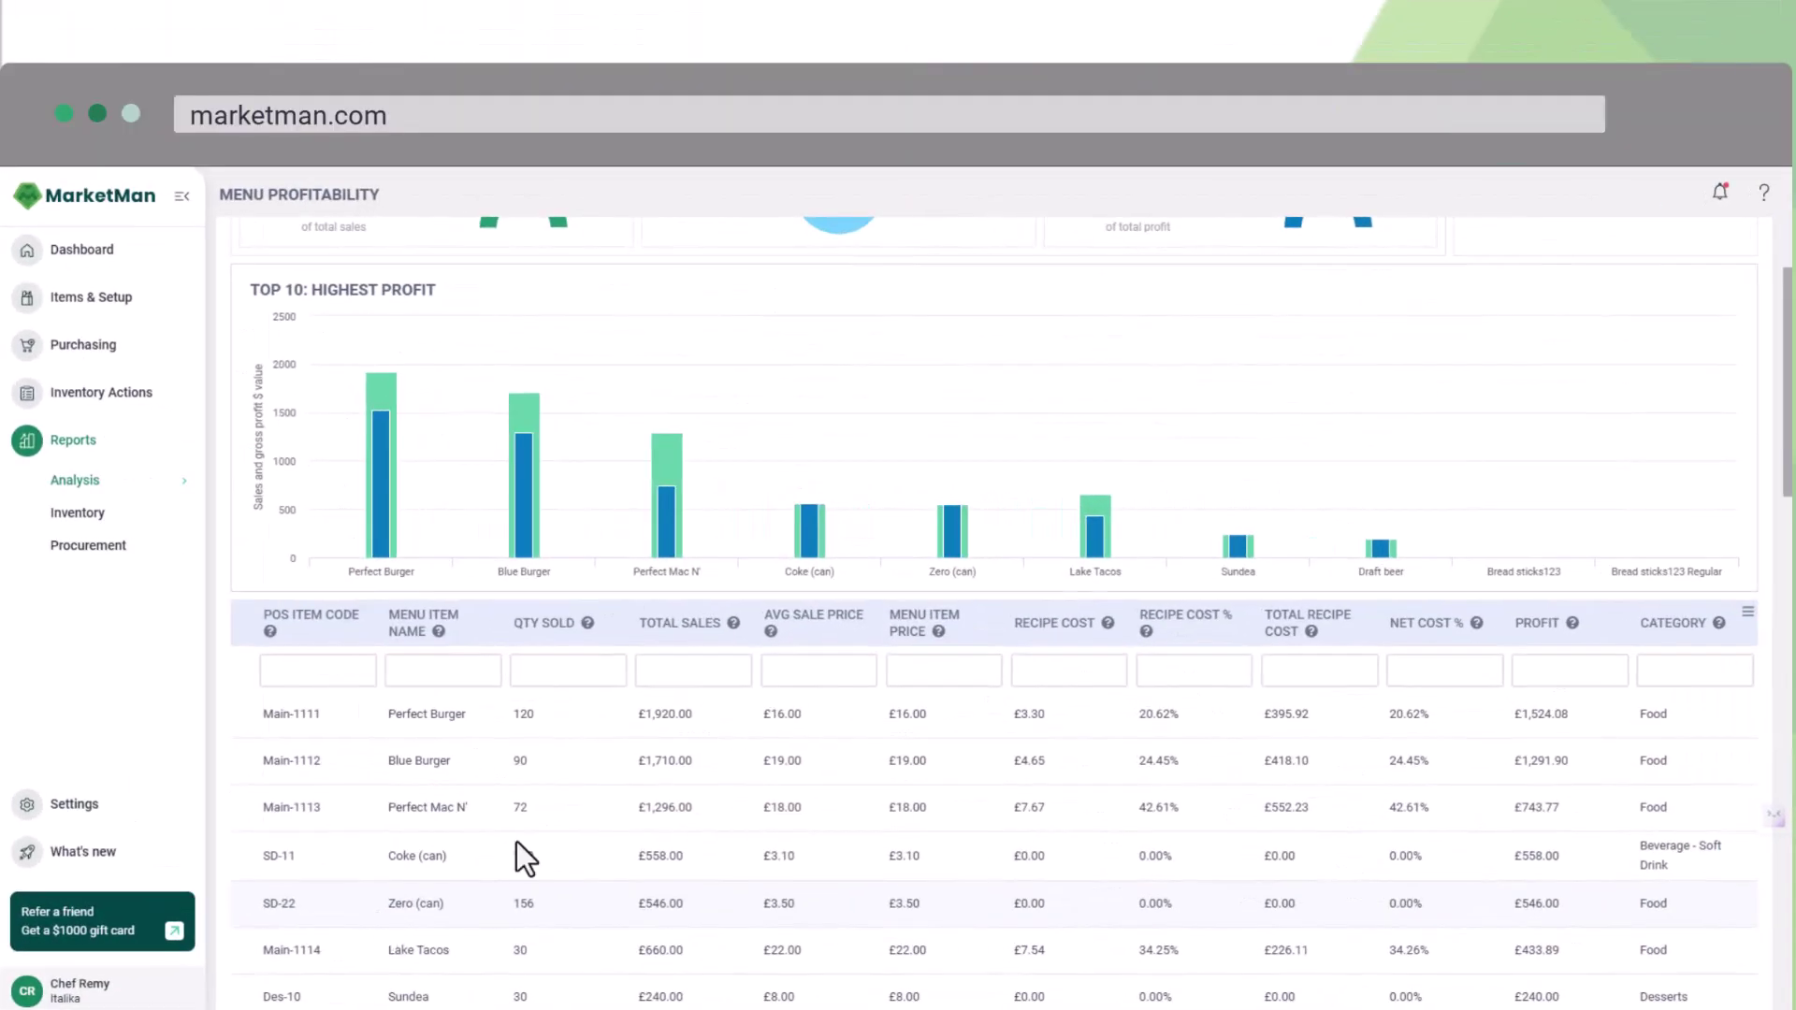
- Open the support help centre from the Menu Profitability page
scroll(517, 856, "up", 4)
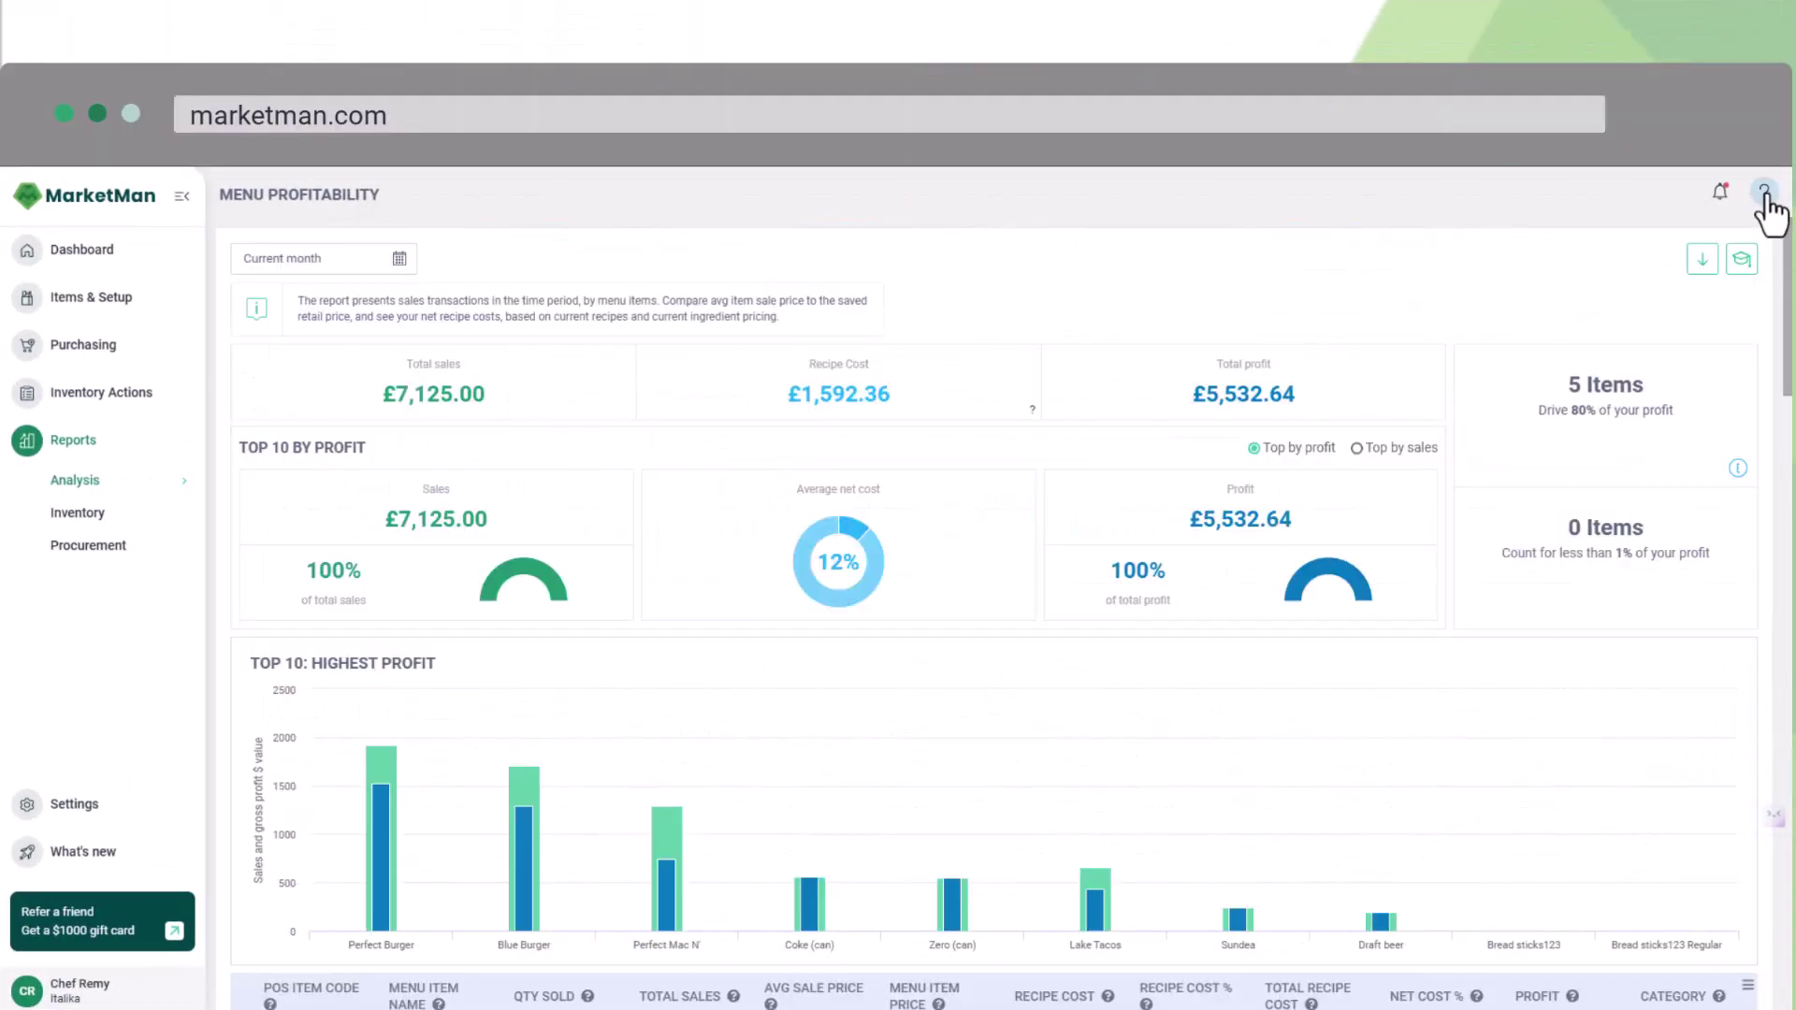
left_click(1764, 192)
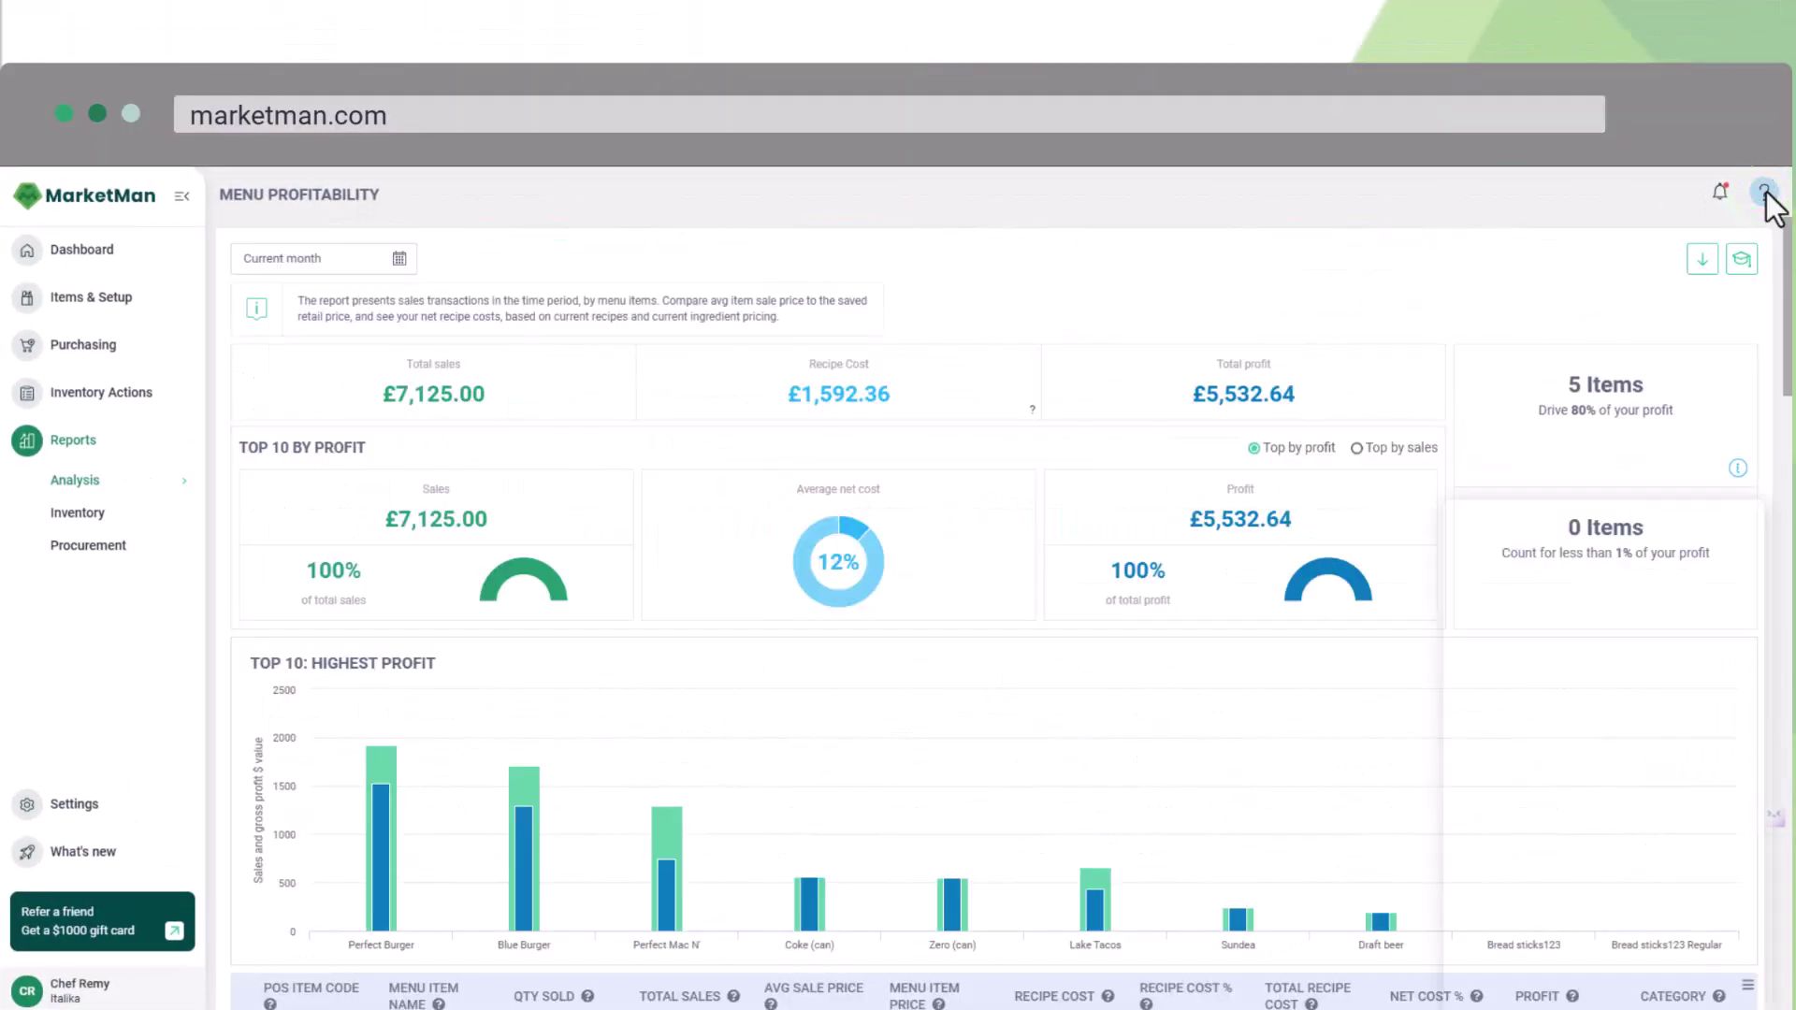